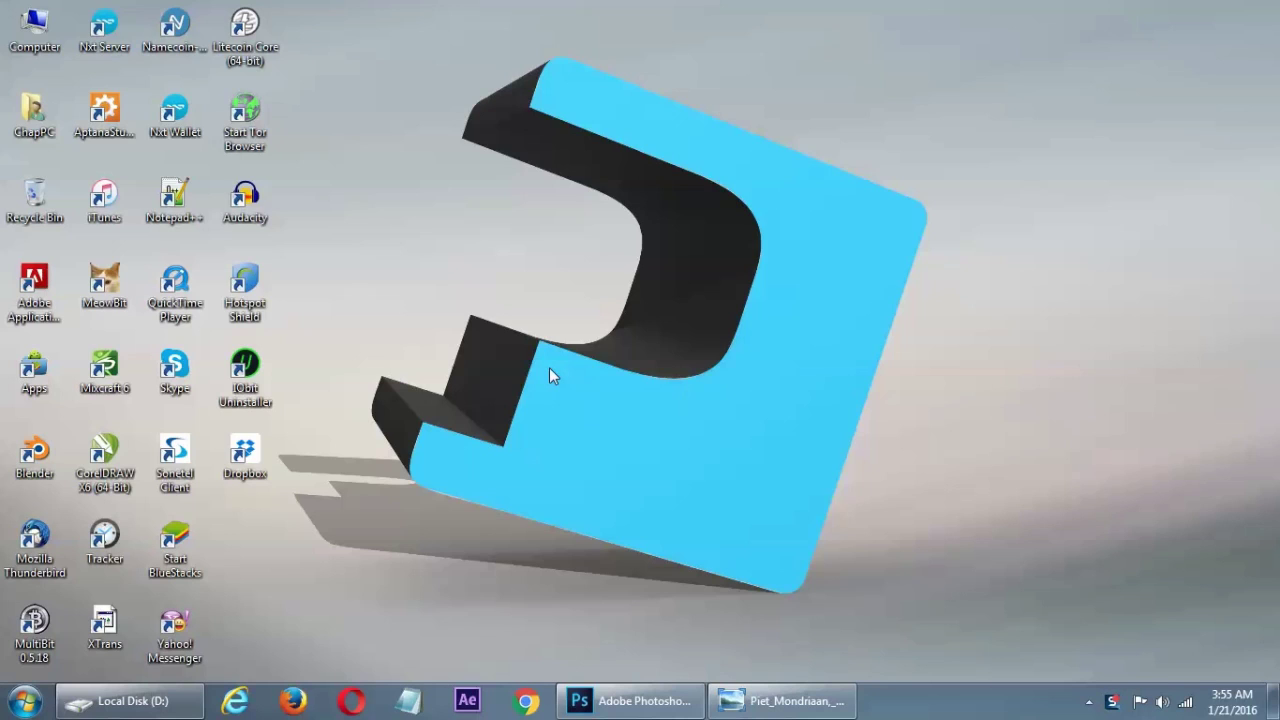
- Look through the Mondrian painting, neoplasticism nail art and Yves St Laurent dress reference images in Windows Photo Viewer
left_click(785, 700)
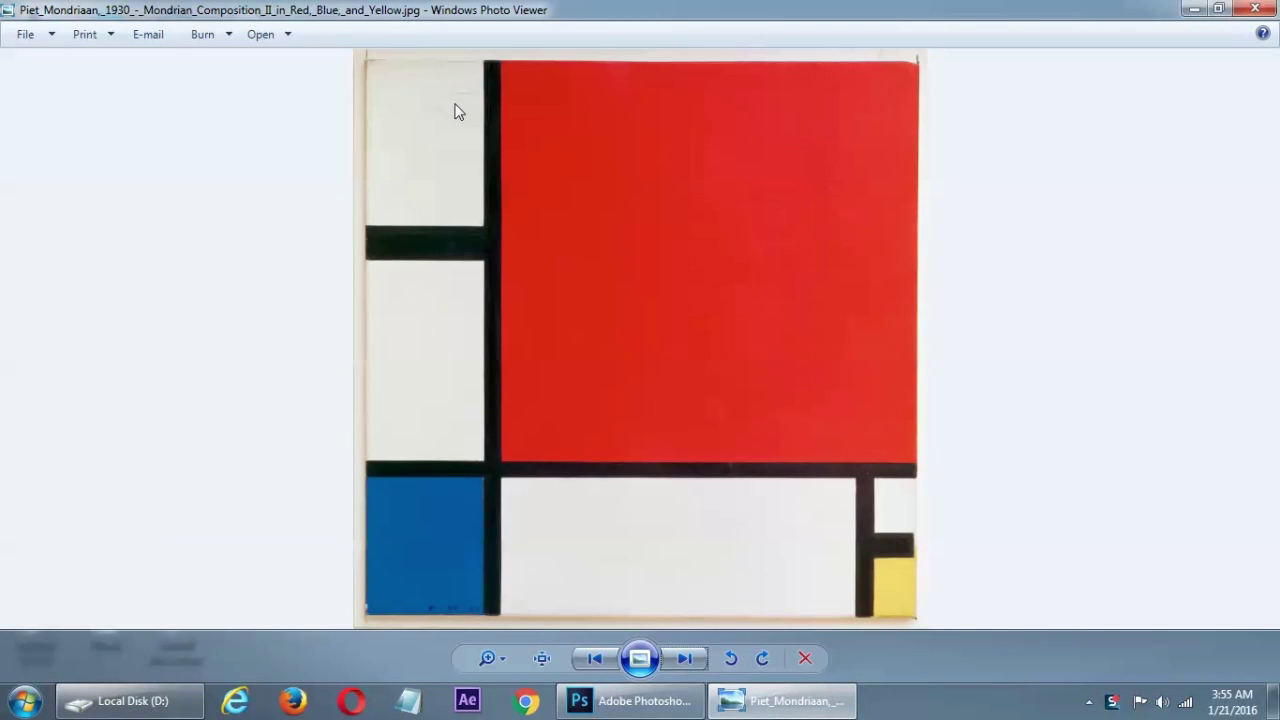
left_click(686, 658)
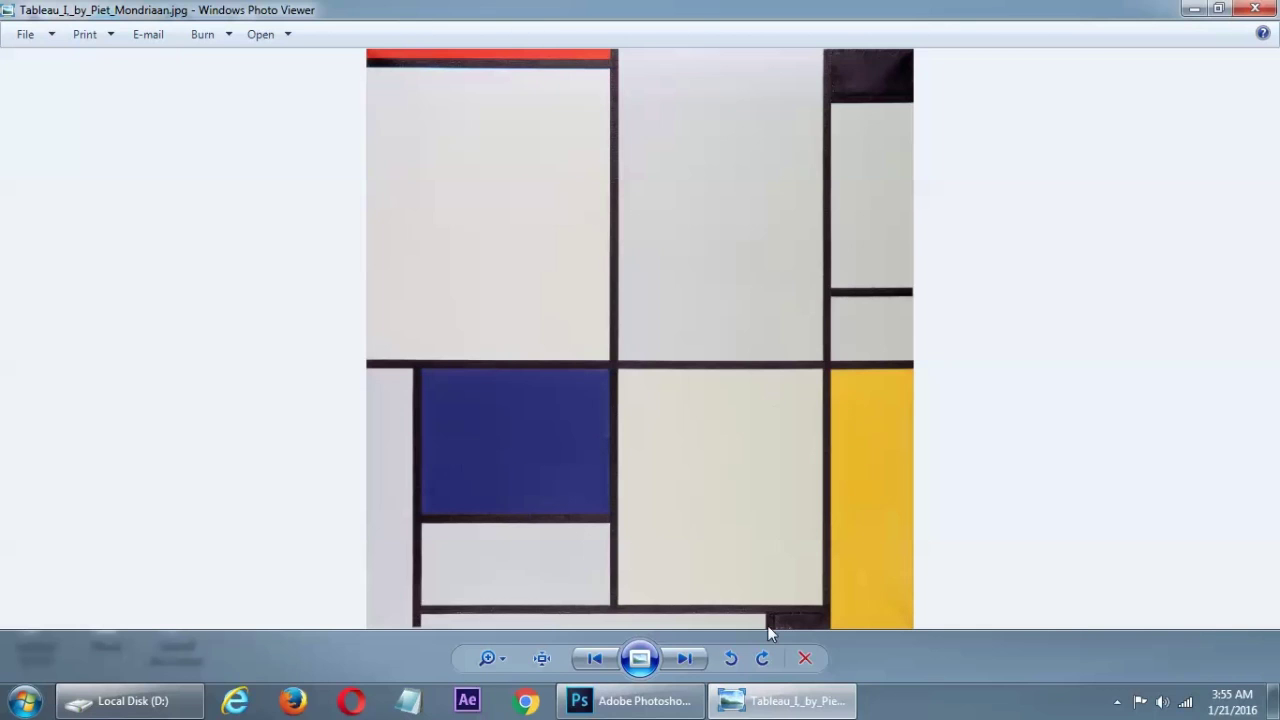
left_click(684, 658)
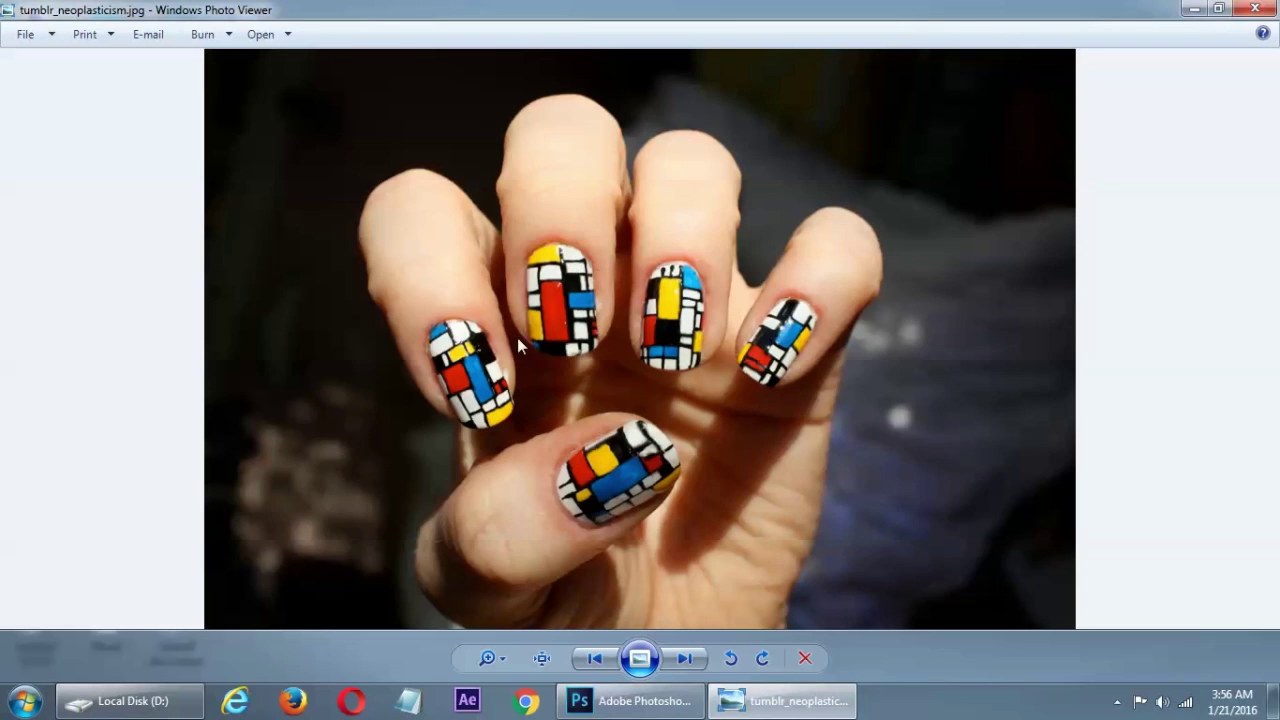
left_click(689, 659)
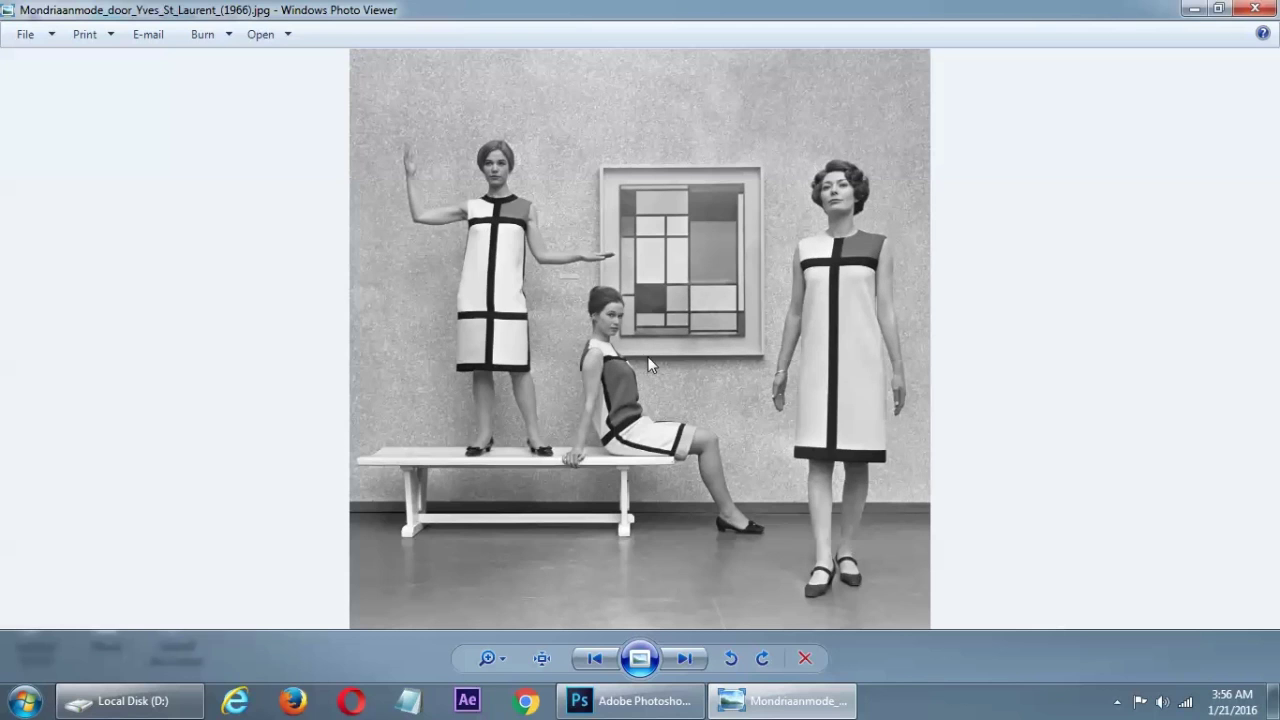
left_click(604, 662)
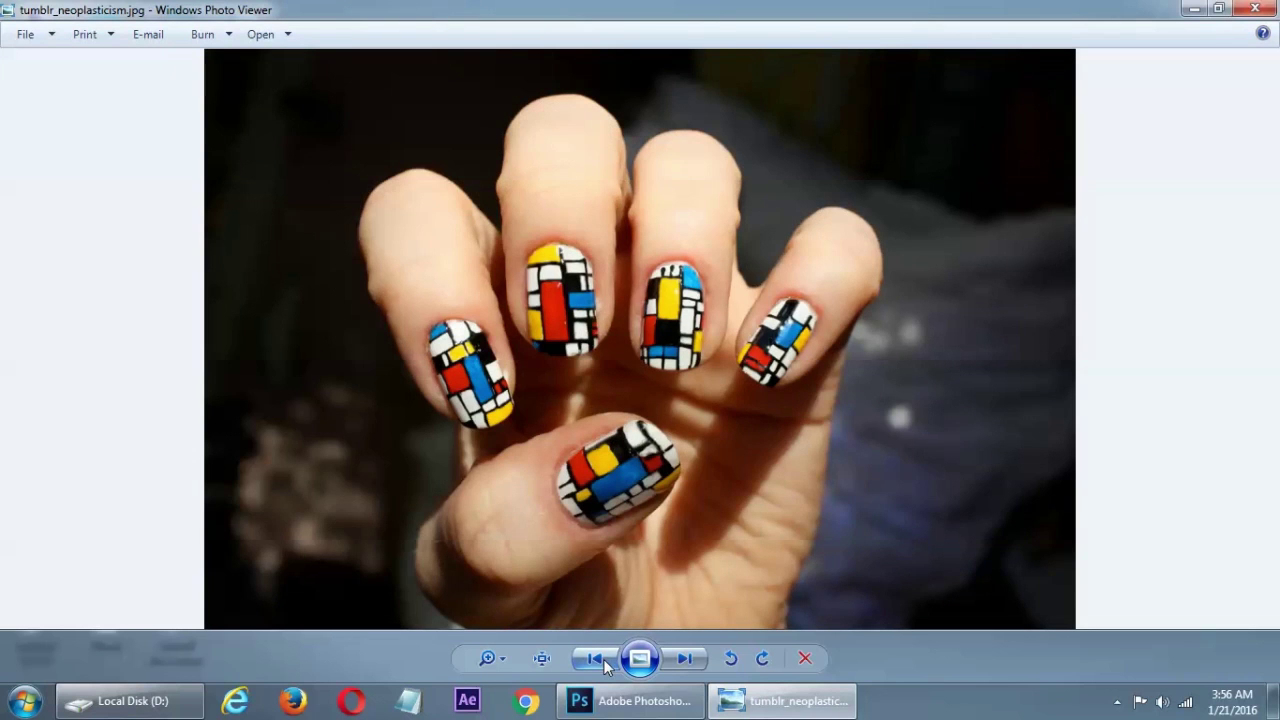
left_click(604, 662)
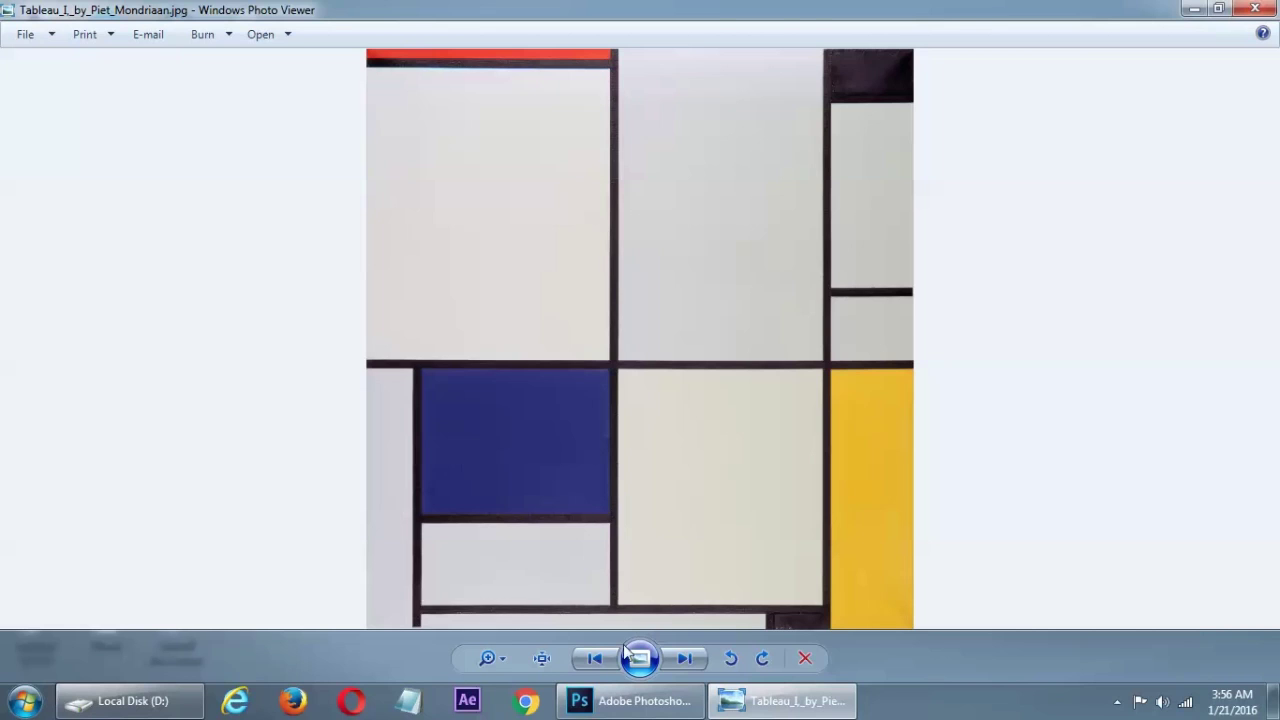
- Switch to Photoshop and run Photo-Tableau-Script.jsxbin from the Photo Tableau Script folder on drive D
mouse_move(630, 700)
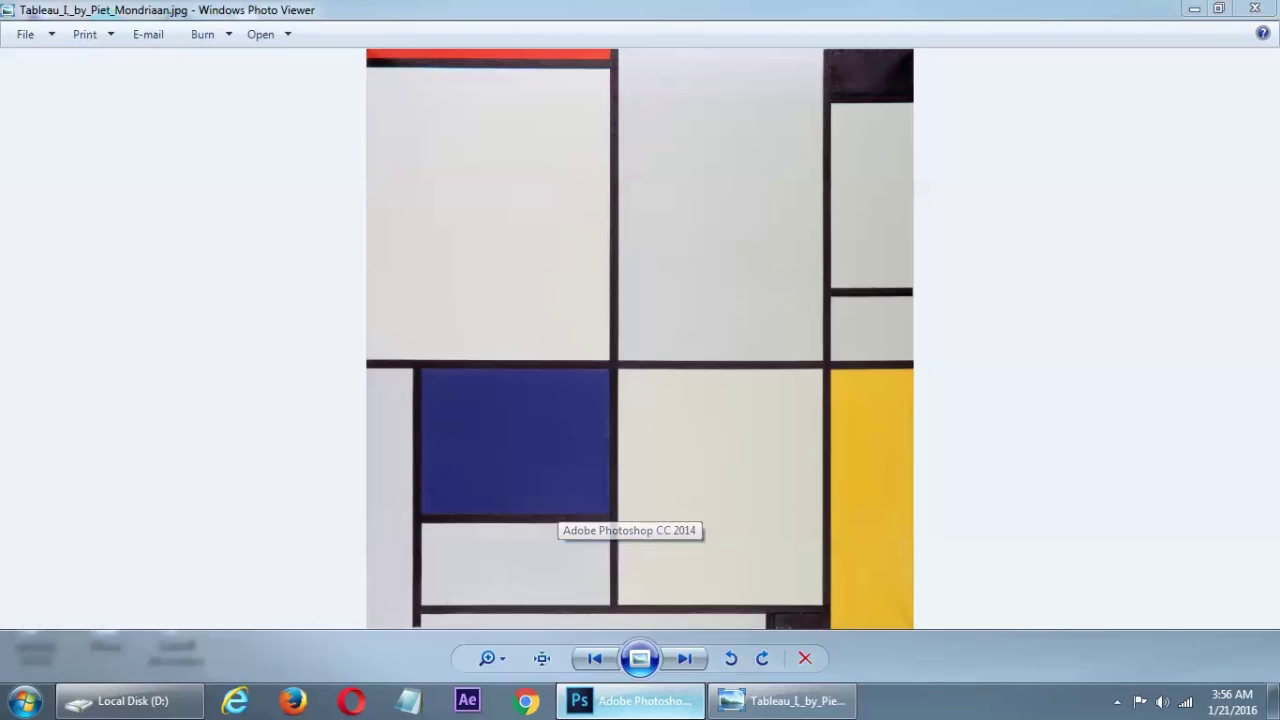
left_click(660, 690)
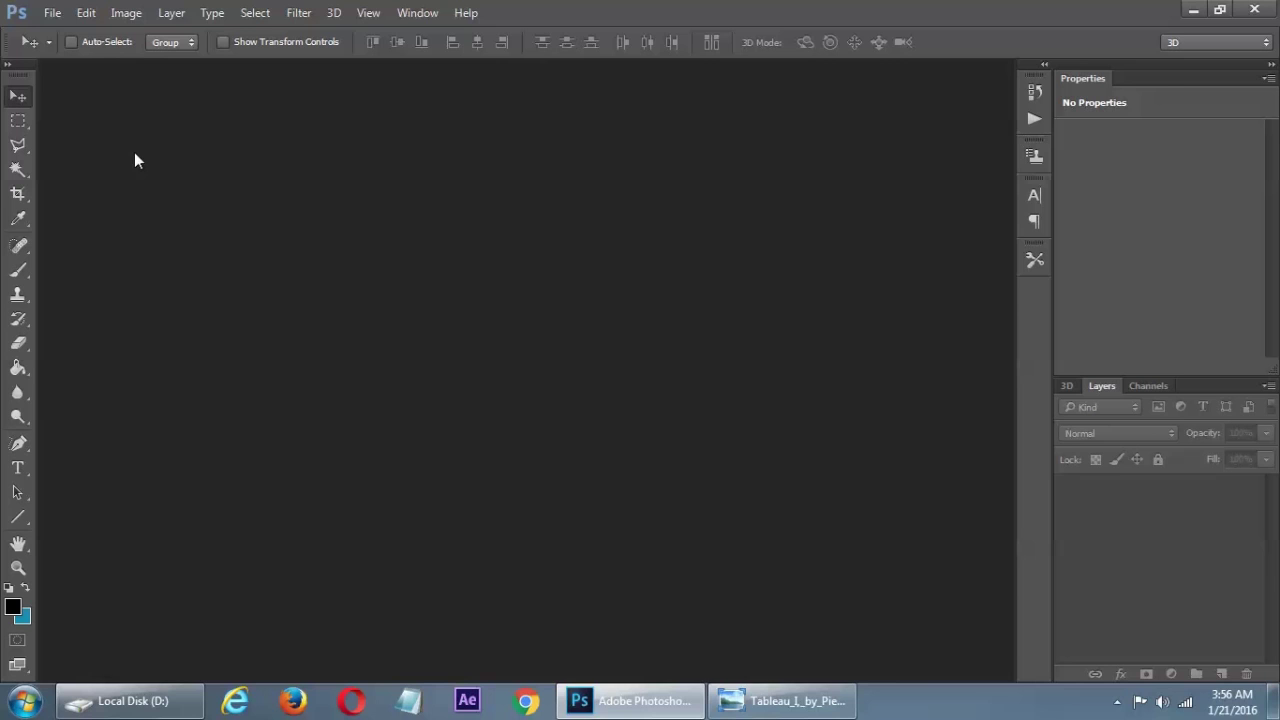
left_click(52, 14)
mouse_move(117, 465)
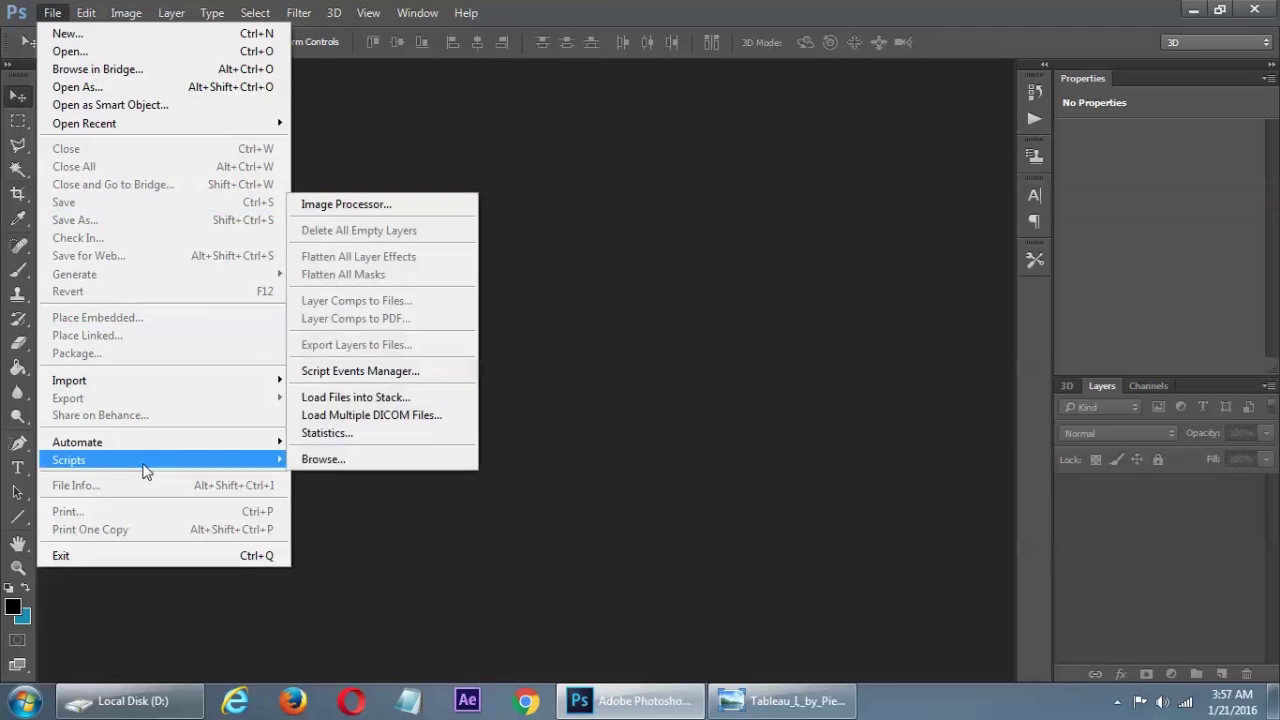
left_click(338, 459)
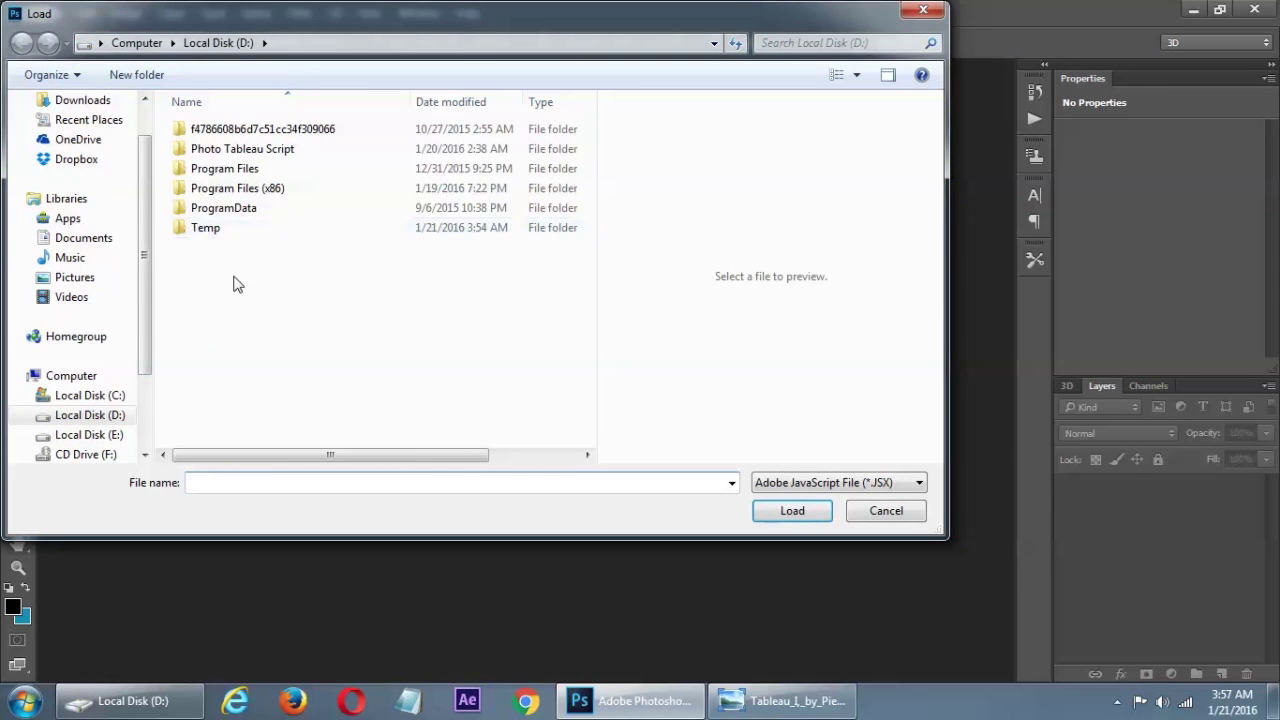
double_click(232, 150)
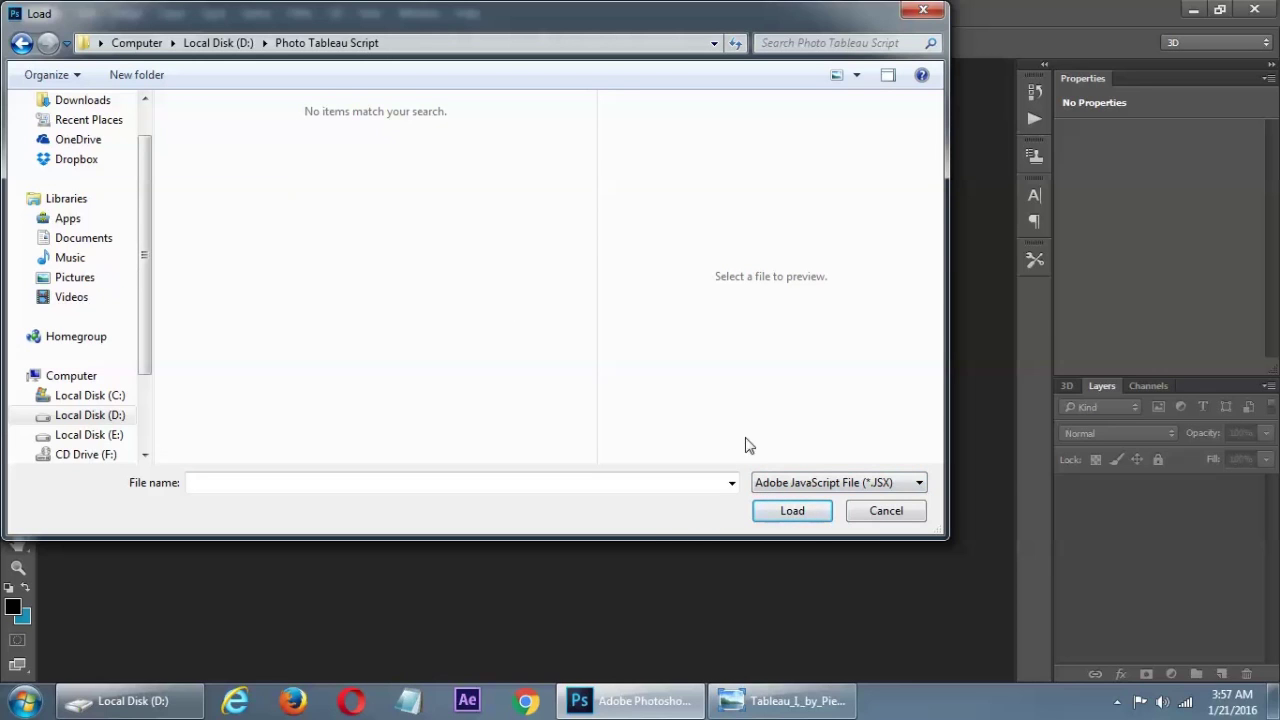
left_click(768, 488)
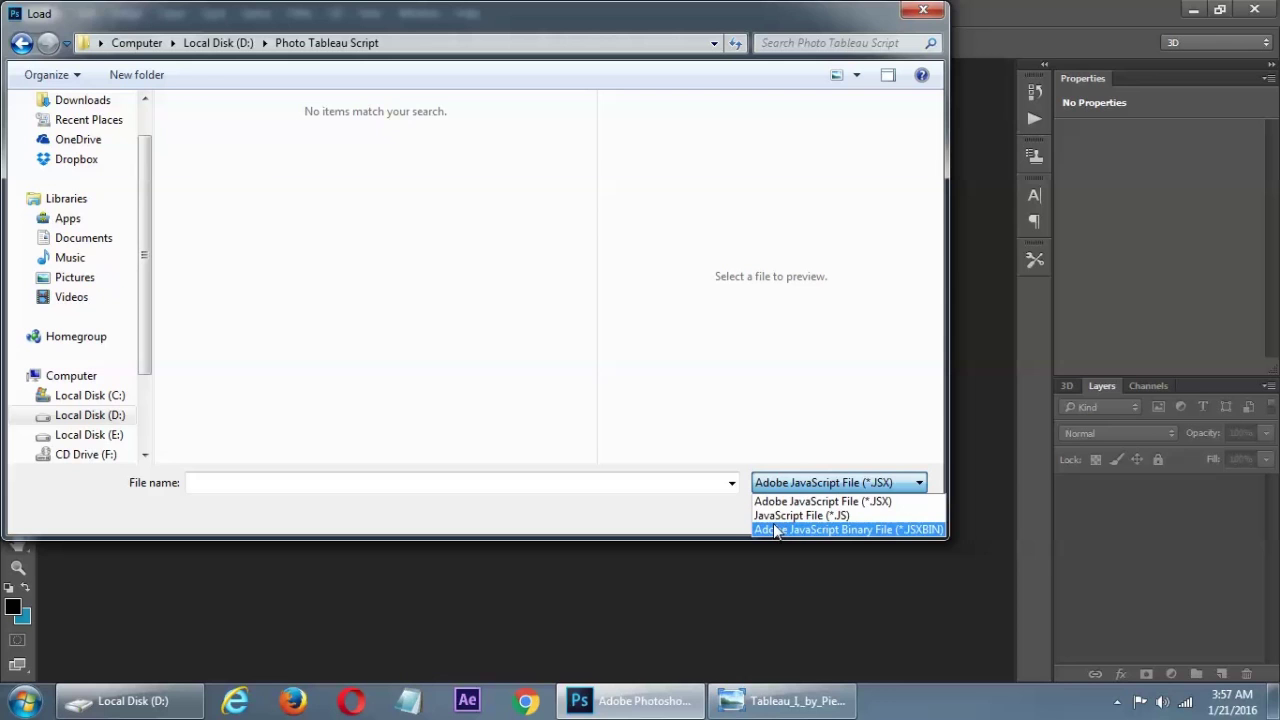
left_click(775, 529)
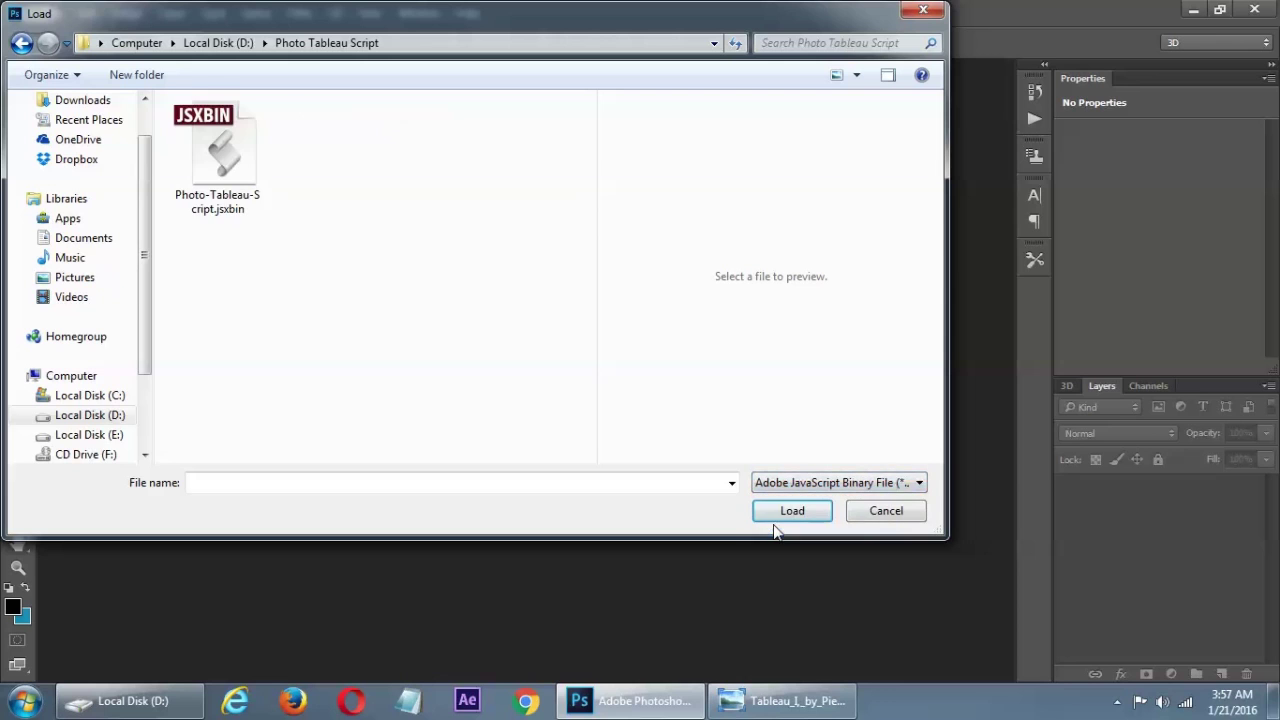
left_click(242, 180)
double_click(231, 162)
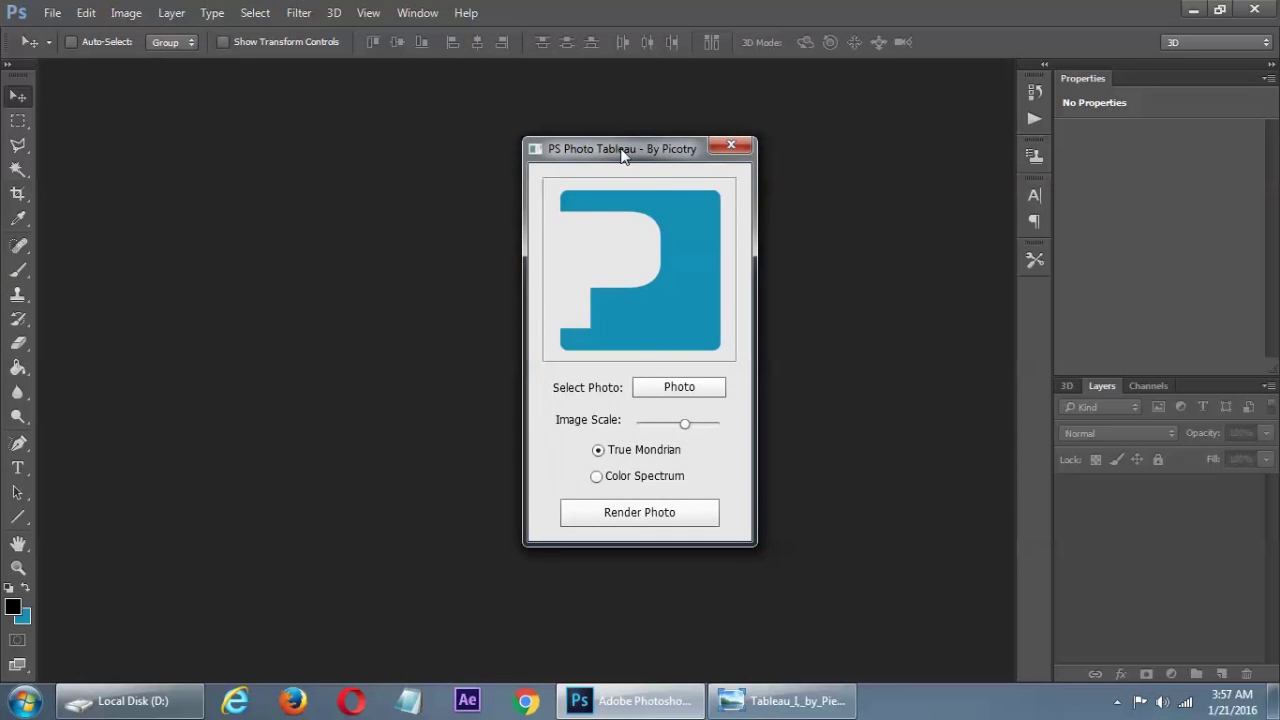
- Choose "Artist on the floor.jpg" from drive D as the main photo for the PS Photo Tableau script
left_click_drag(625, 148, 535, 150)
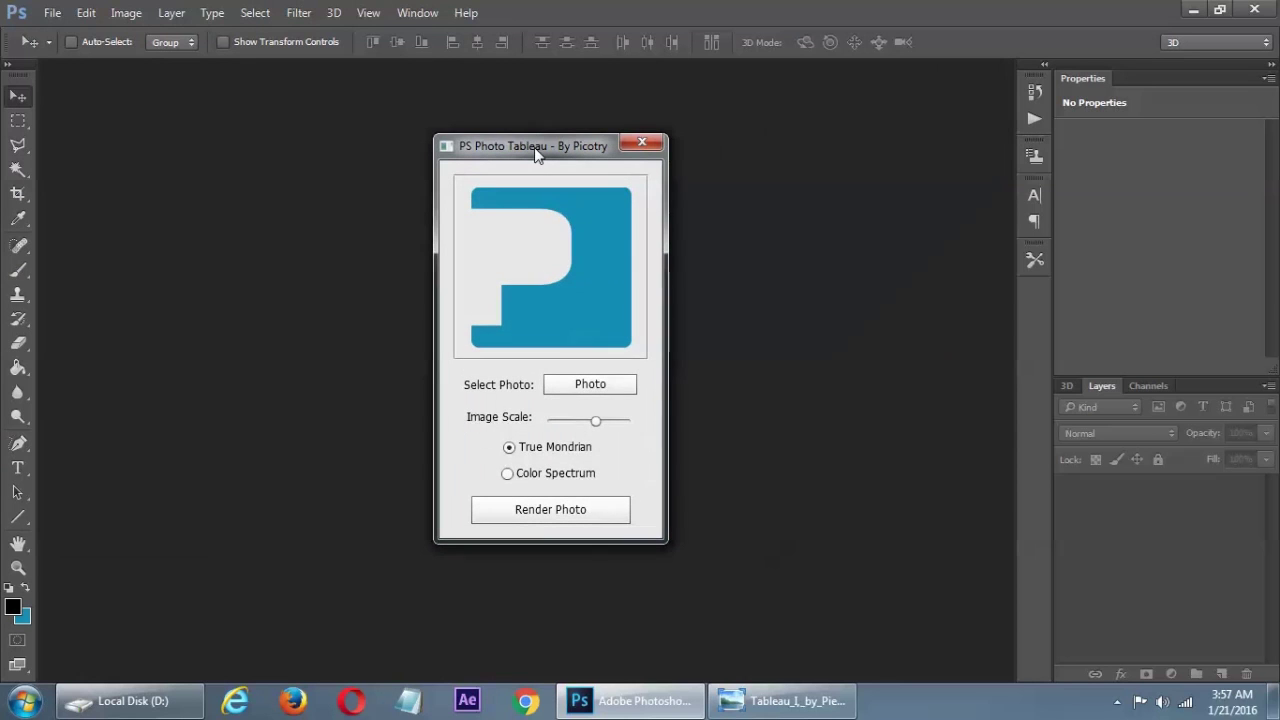
left_click(586, 385)
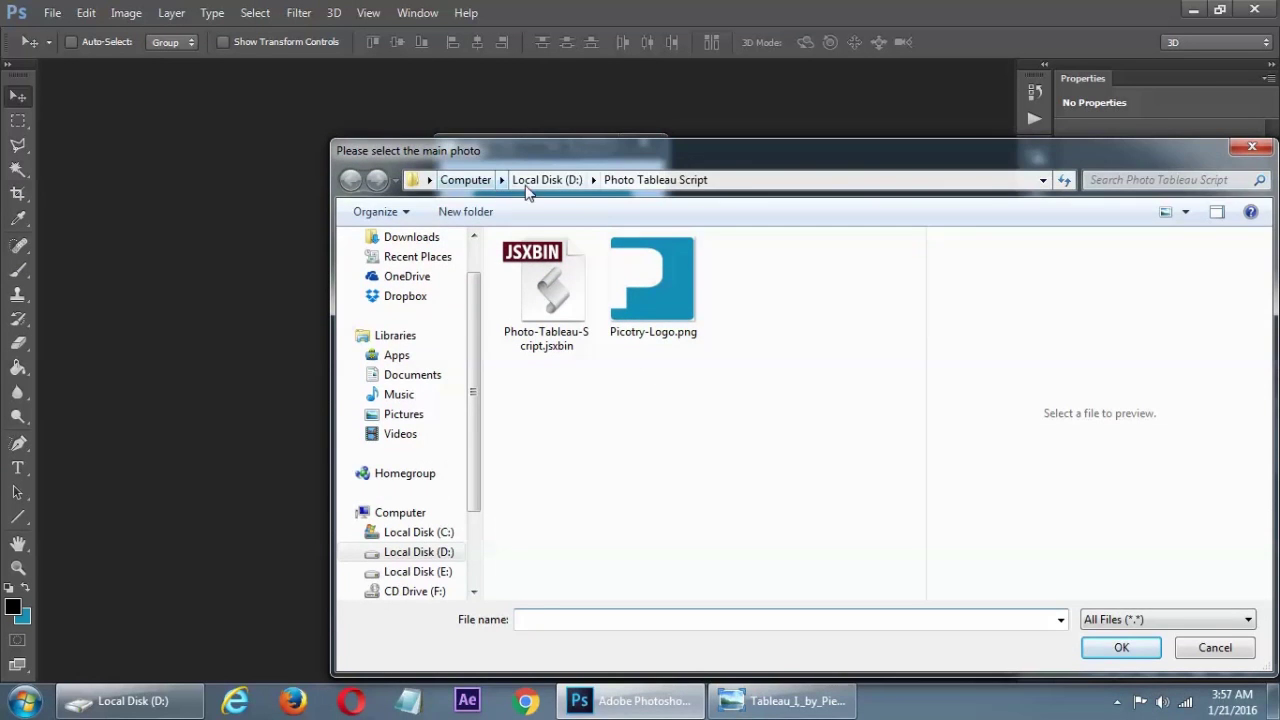
left_click(531, 188)
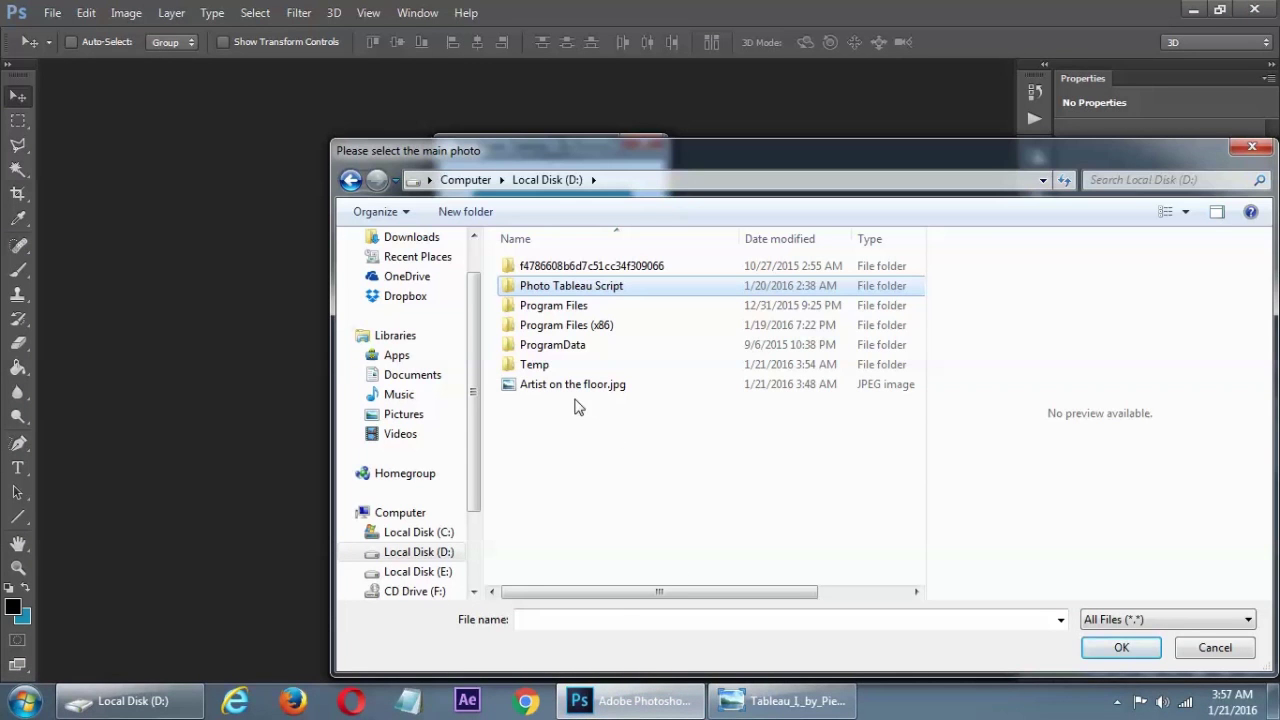
left_click(575, 388)
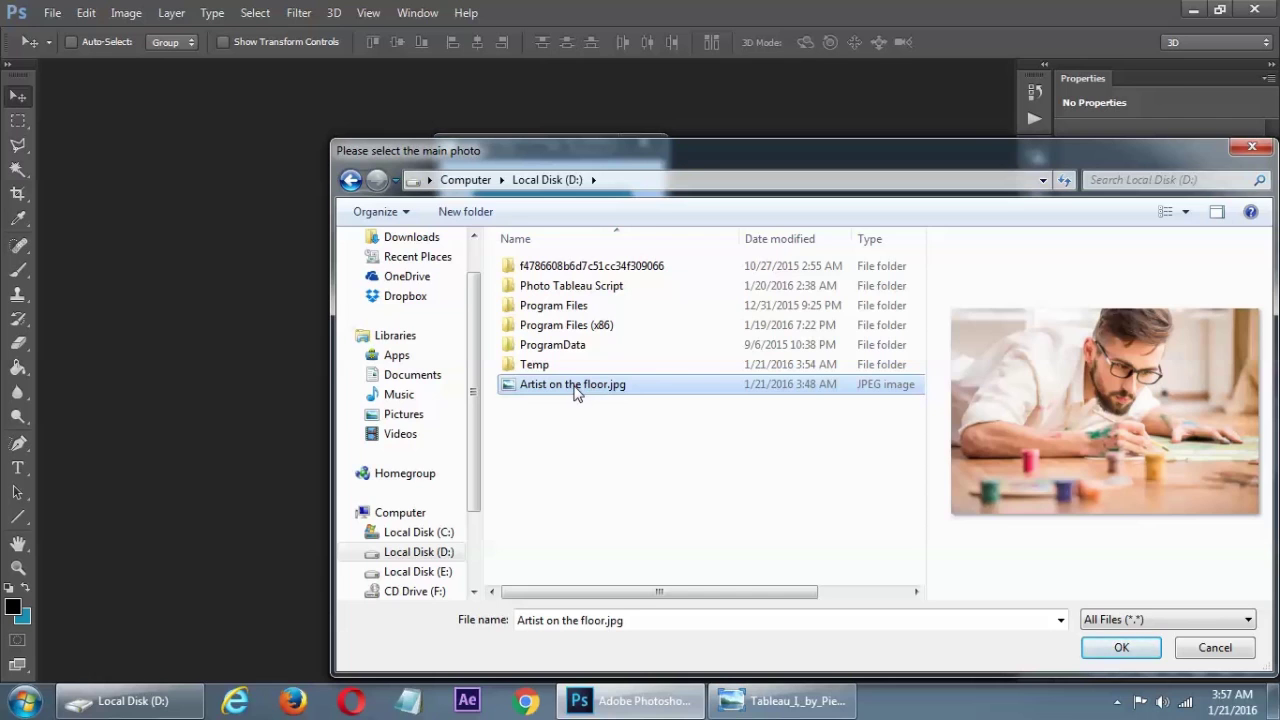
double_click(575, 388)
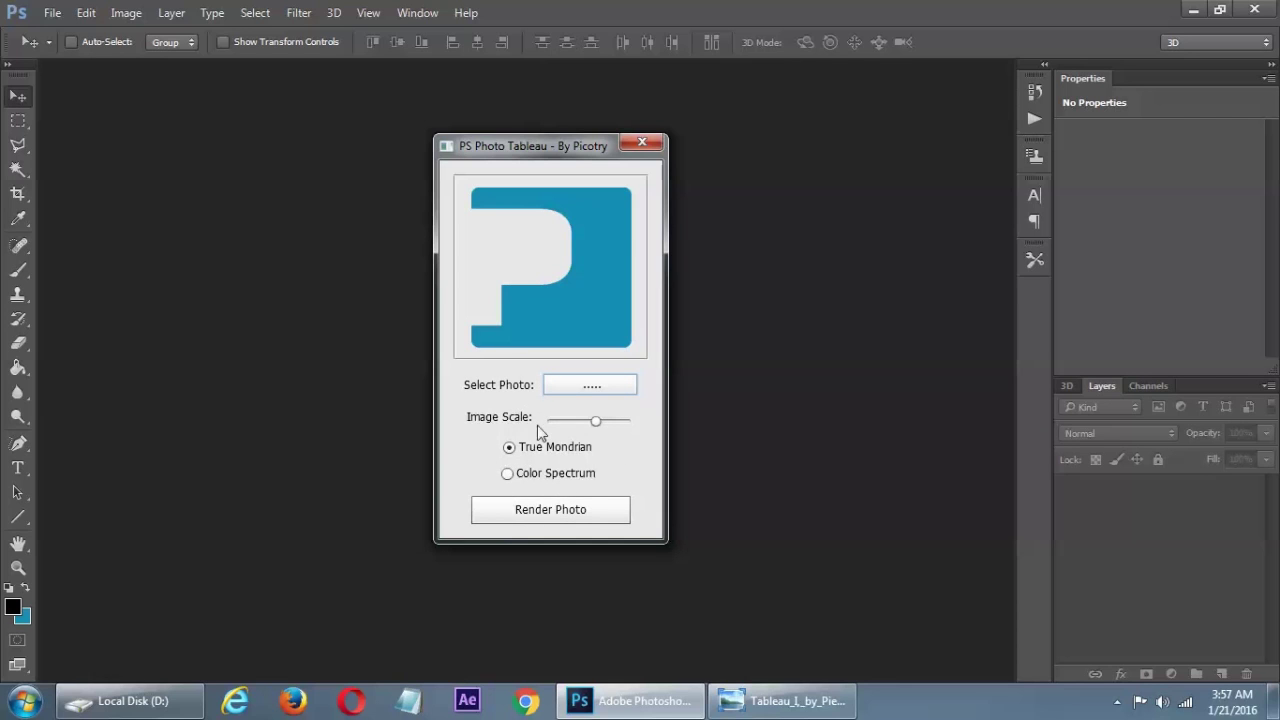
- Check the Tableau I reference painting in Windows Photo Viewer for its colour style, and return to Photoshop
left_click(782, 707)
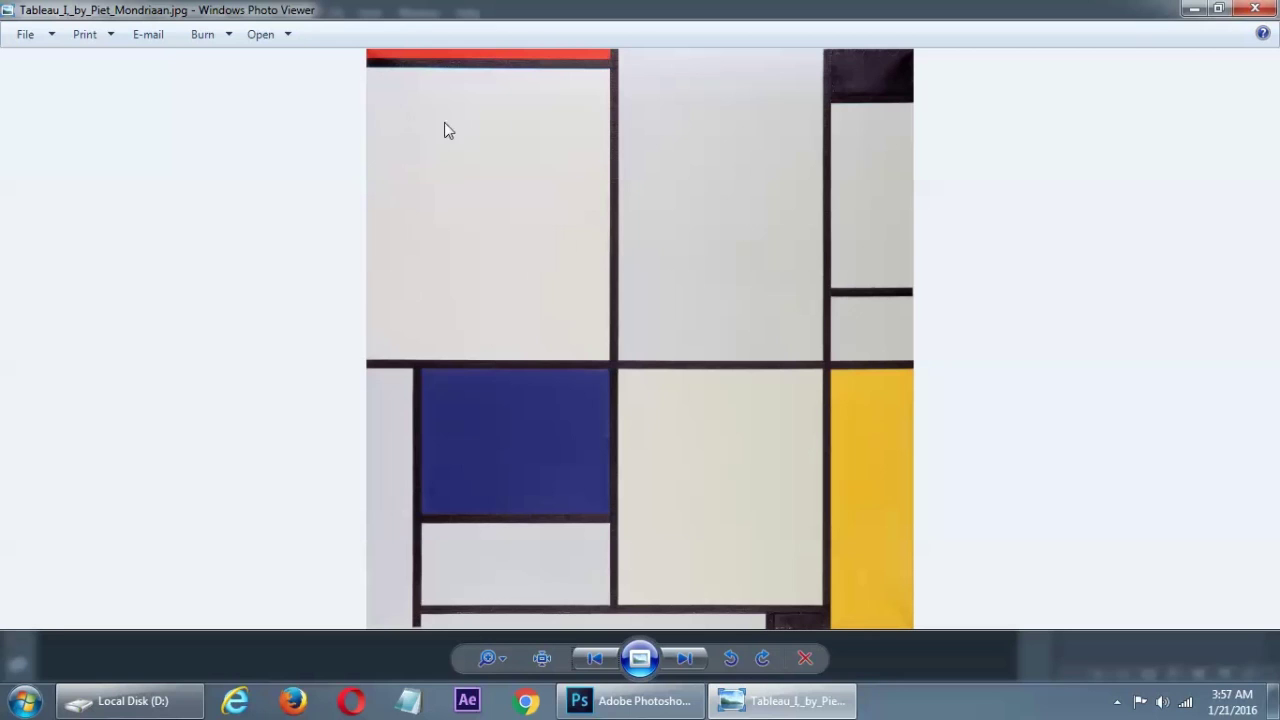
left_click(582, 700)
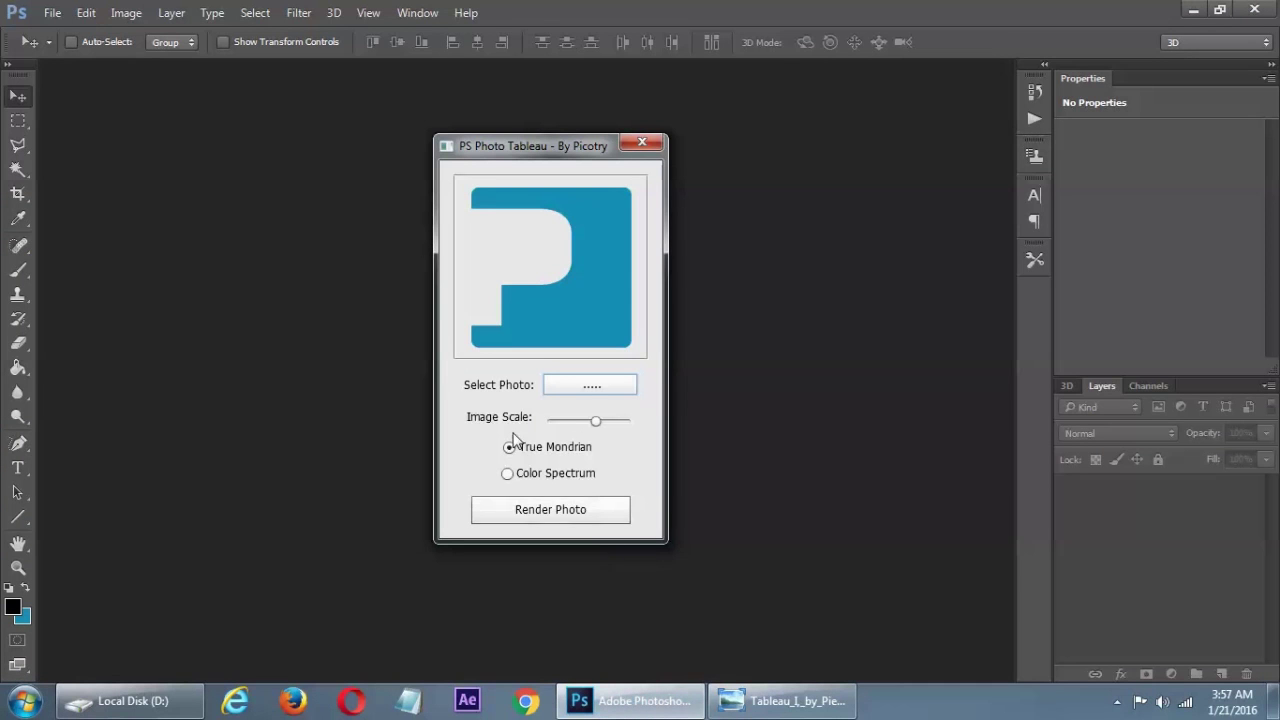
left_click(795, 694)
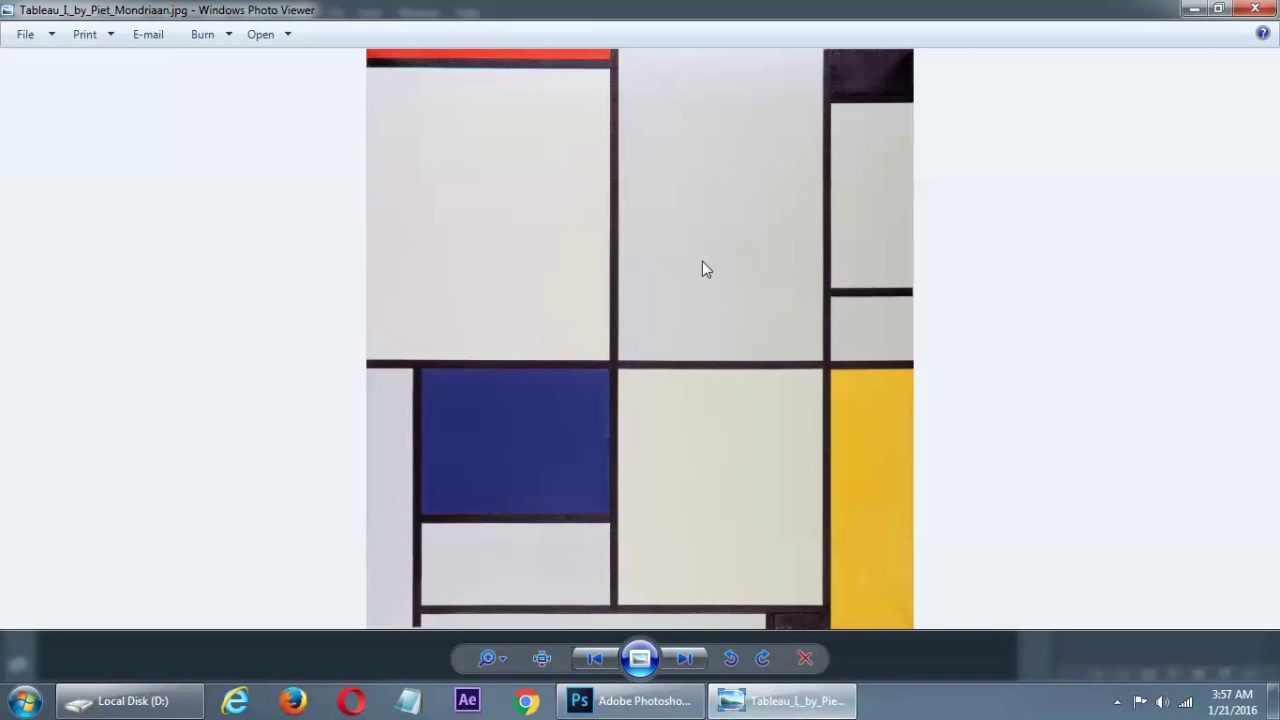
left_click(630, 700)
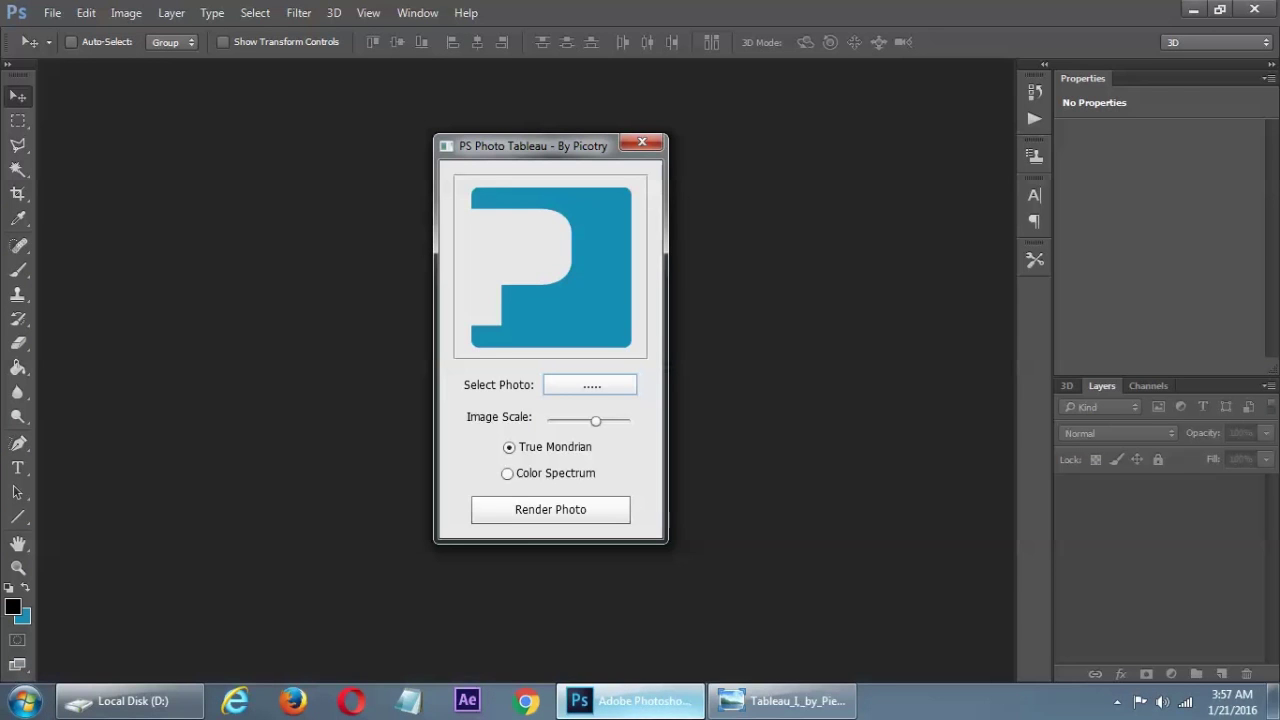
- Render seven True Mondrian tableau versions of the photo, moving the script dialog off the artwork, and close the dialog
left_click(569, 511)
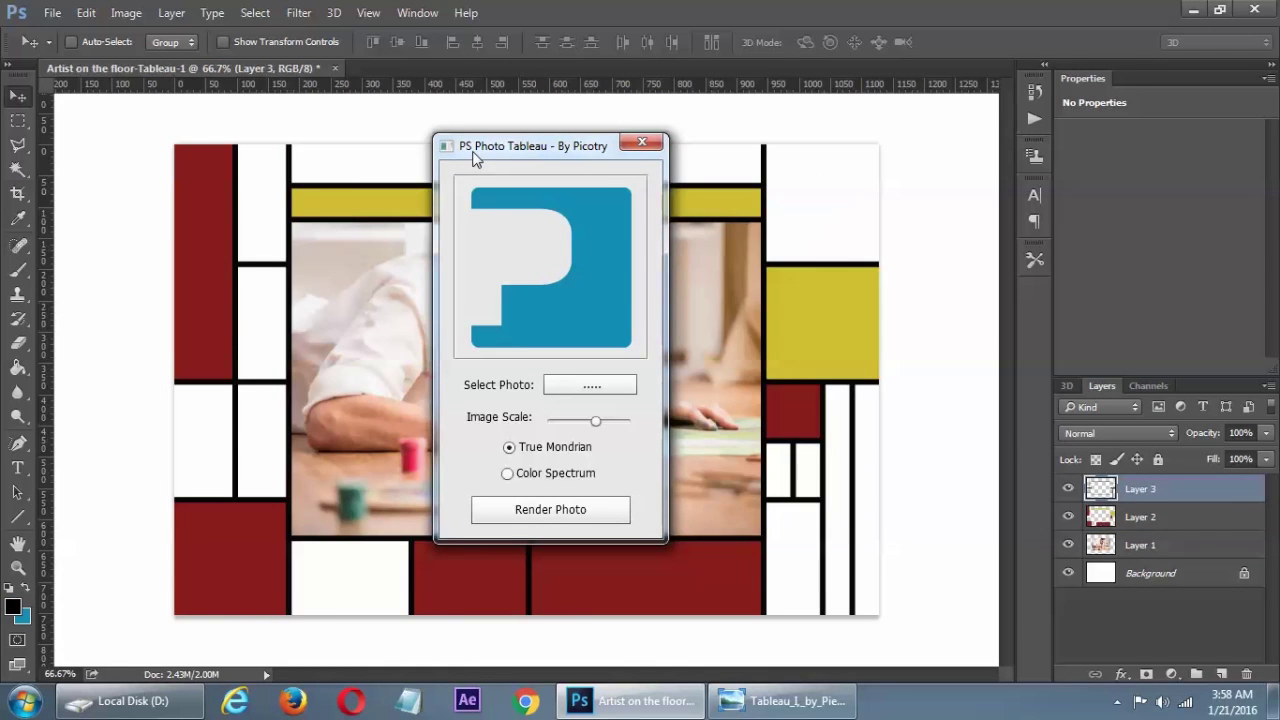
left_click_drag(475, 160, 988, 220)
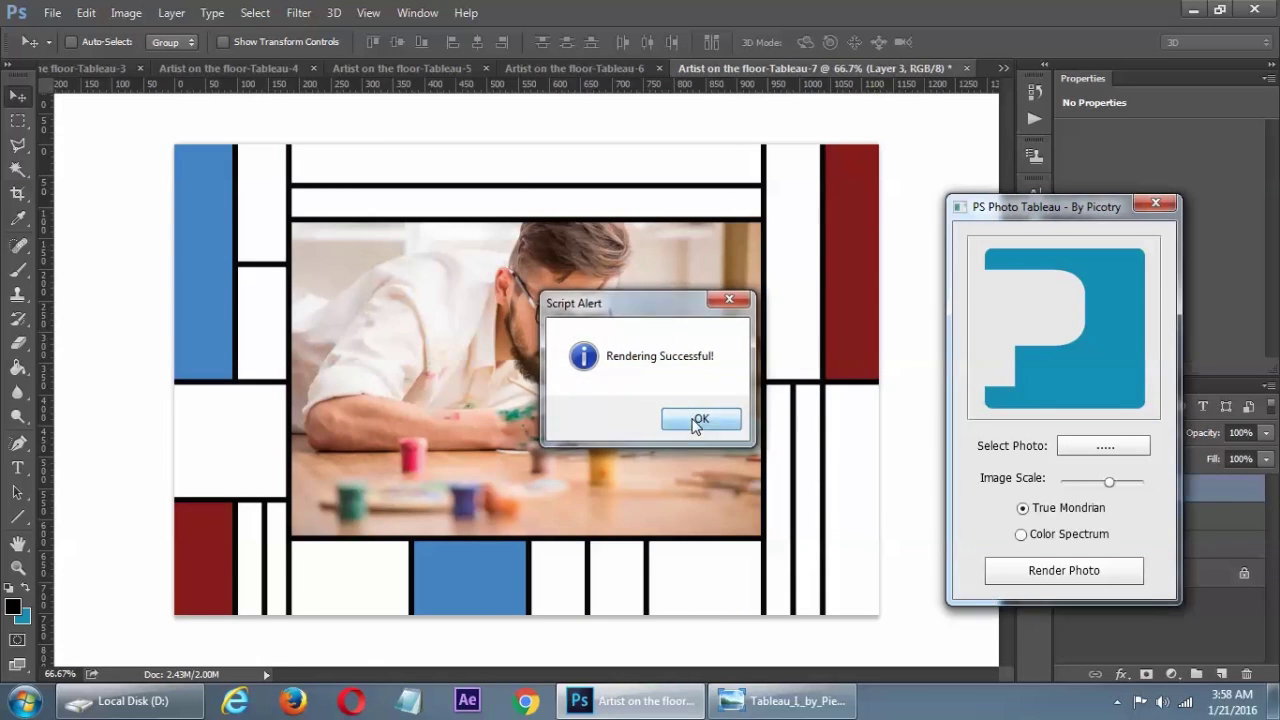
left_click(696, 419)
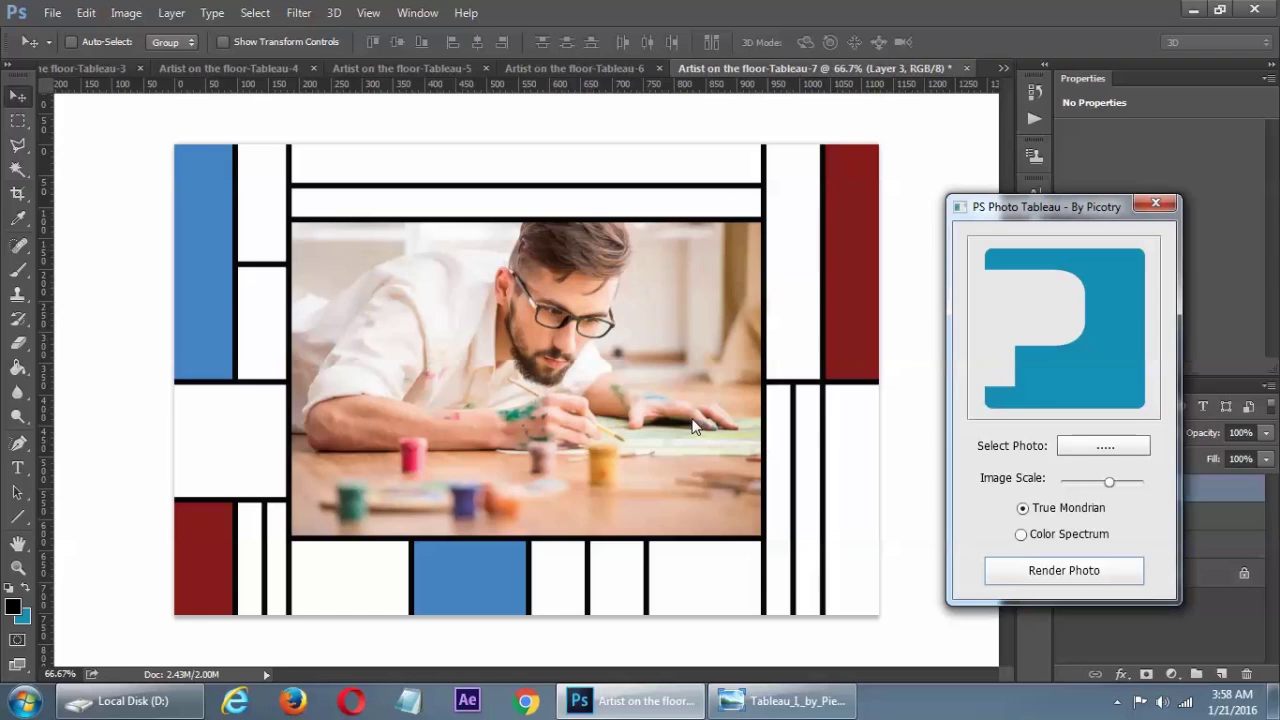
left_click(1154, 205)
- Review the rendered variations, going from the Tableau-5 document back to Tableau-1
left_click(589, 64)
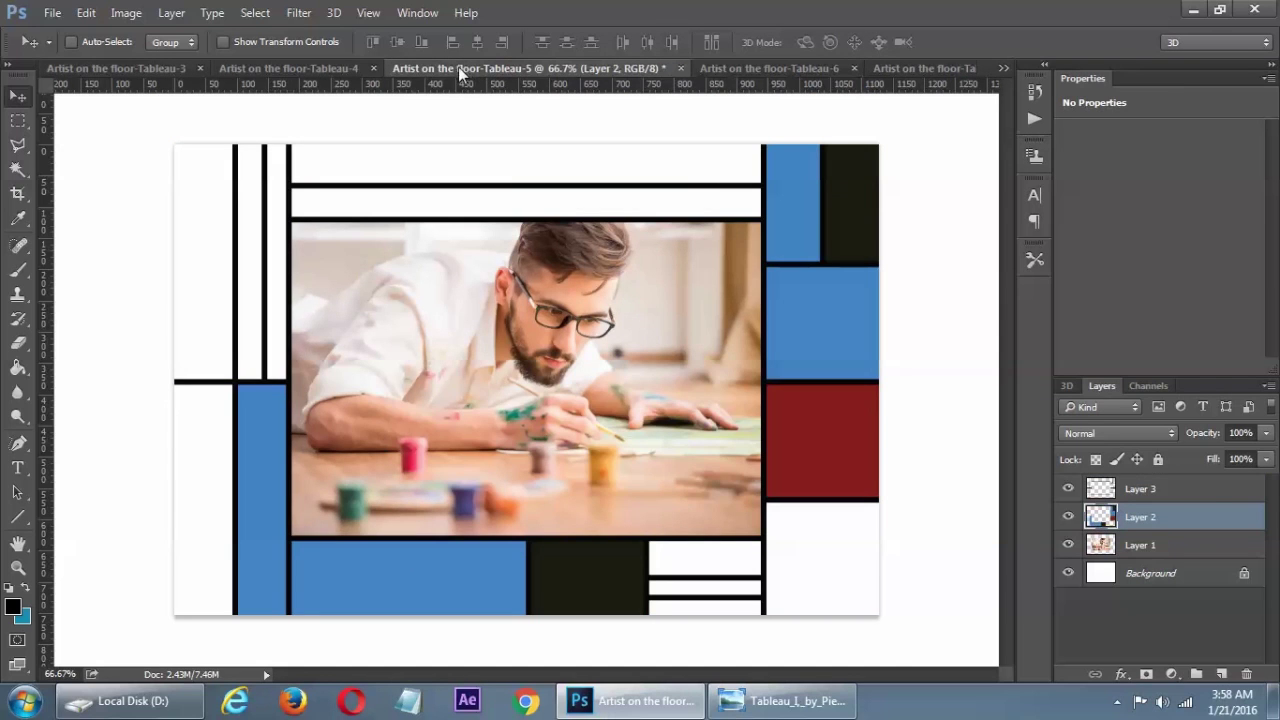
left_click(236, 70)
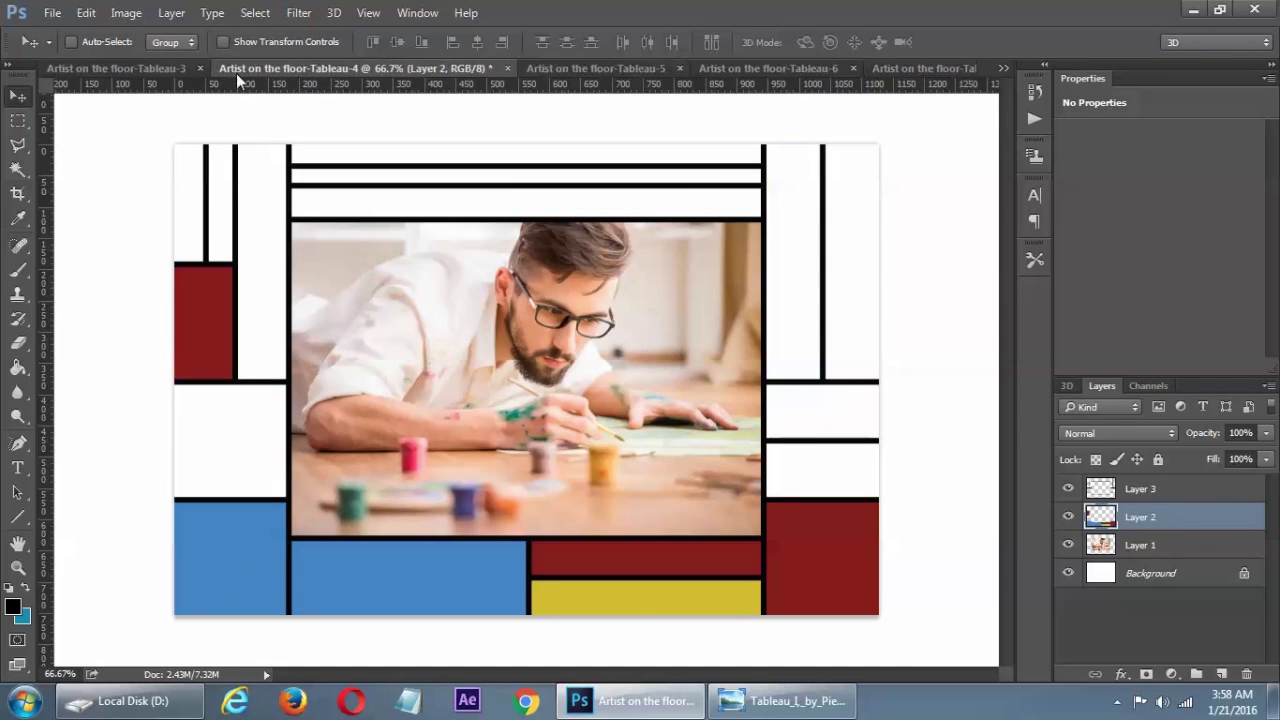
left_click(147, 68)
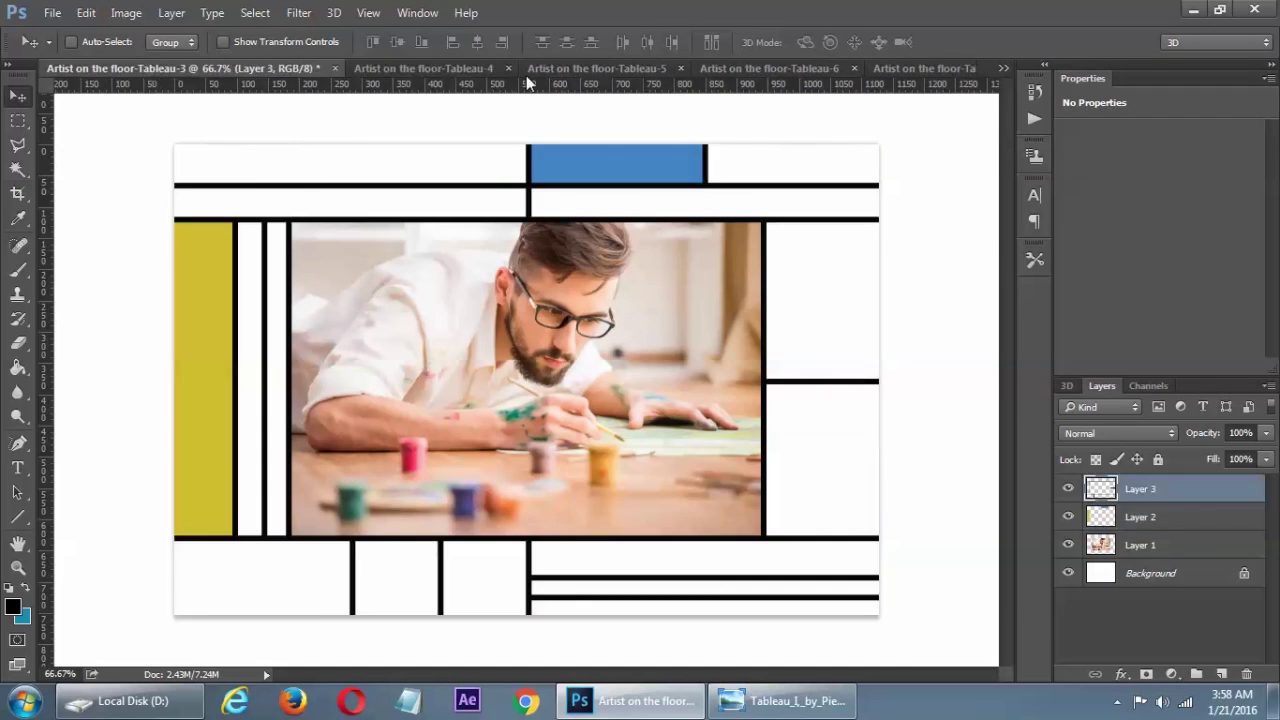
left_click(1003, 68)
left_click(1038, 95)
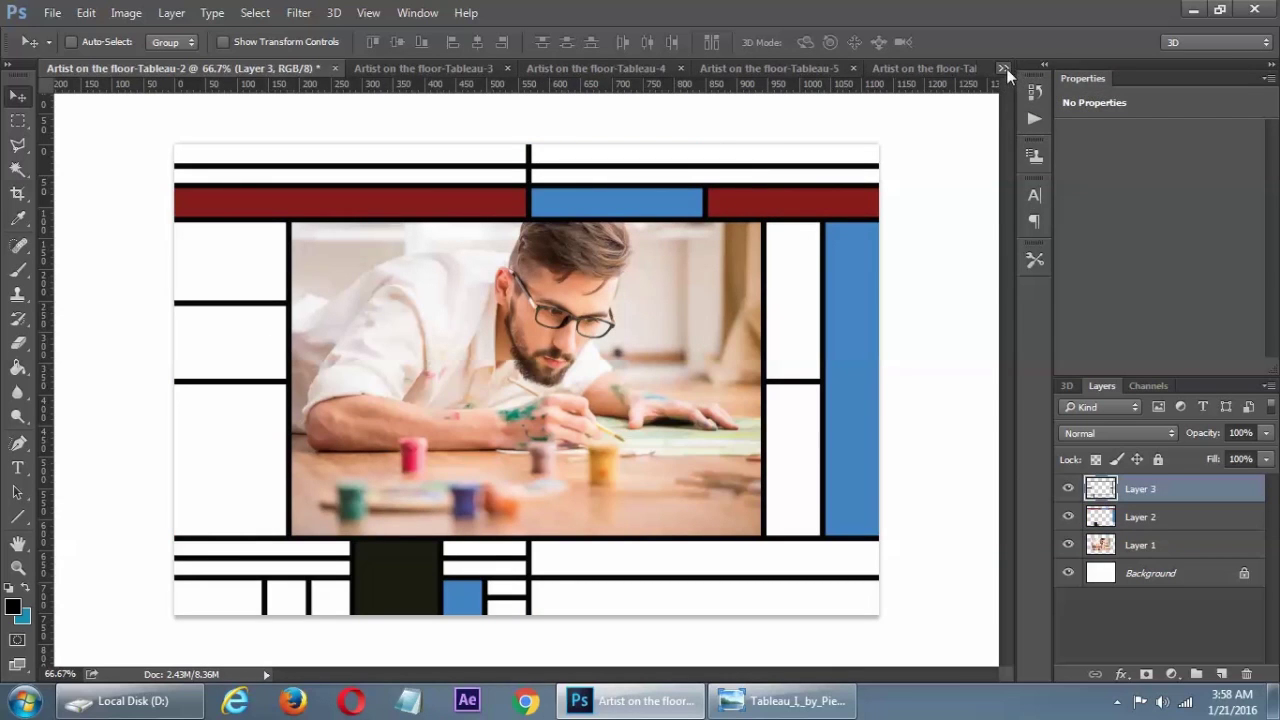
left_click(1006, 68)
left_click(1075, 75)
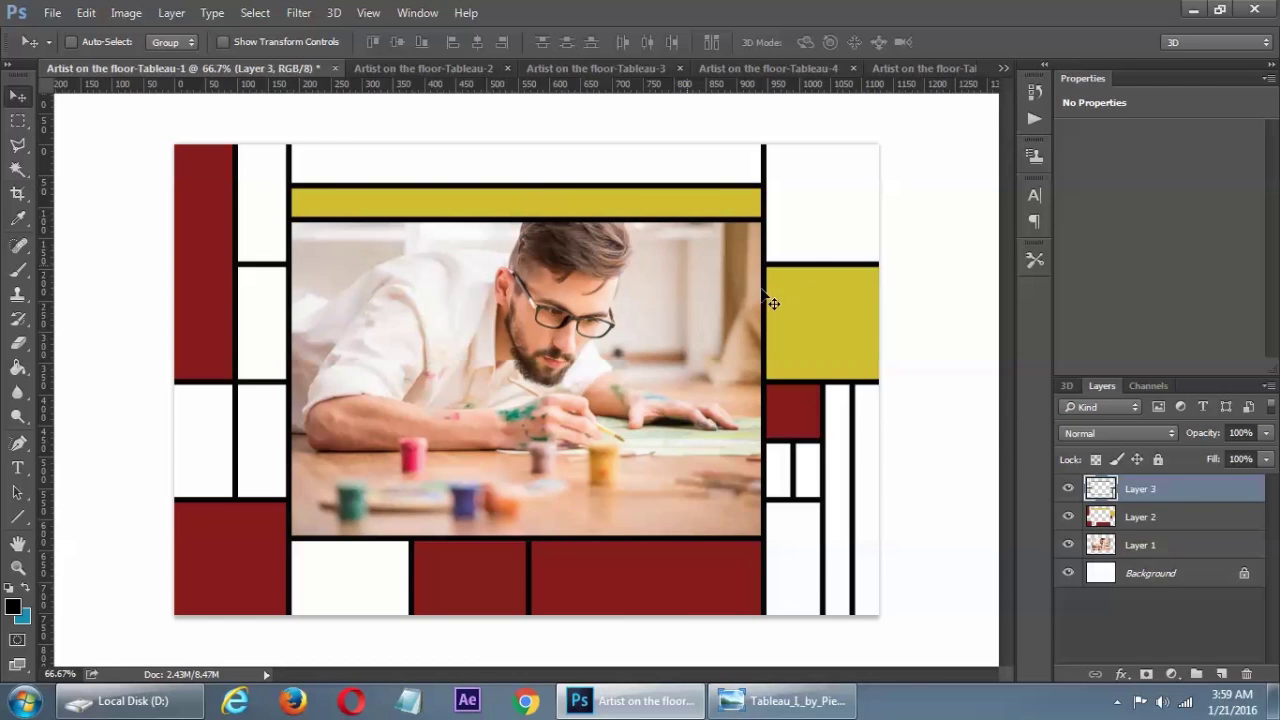
- Close all seven True Mondrian tableau documents without saving them
left_click(335, 68)
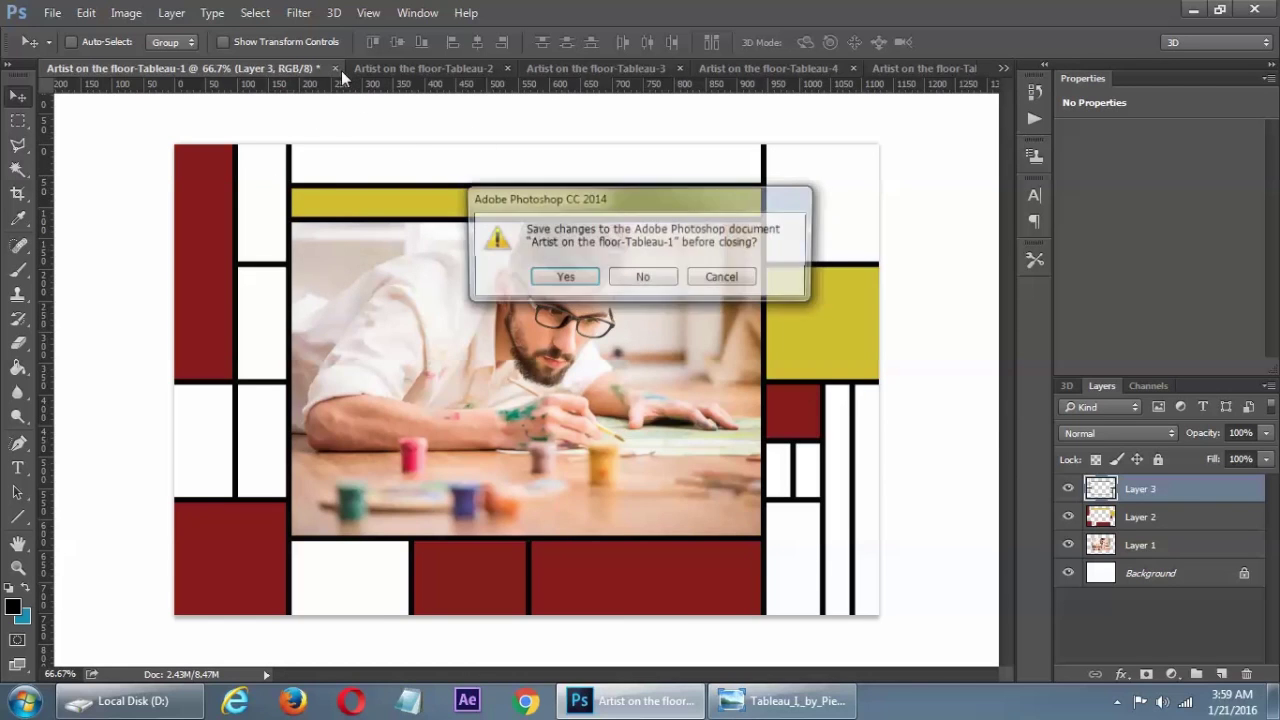
left_click(645, 275)
left_click(335, 69)
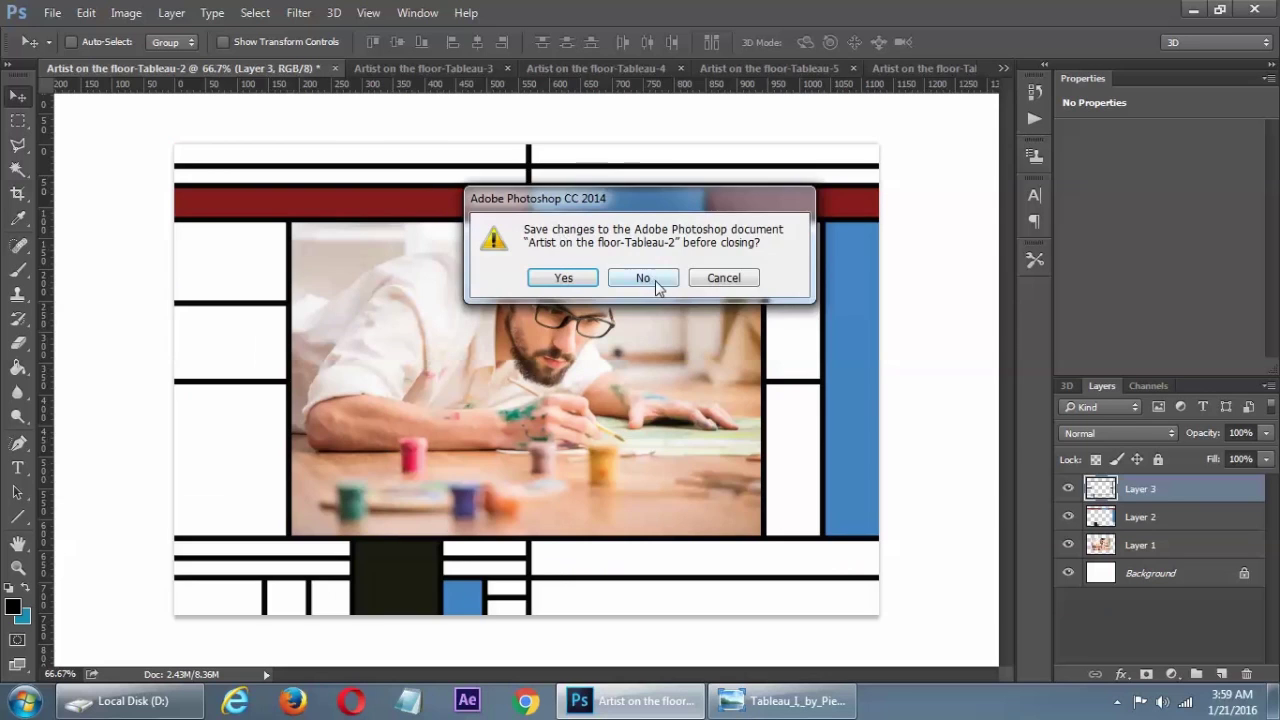
left_click(643, 274)
left_click(336, 68)
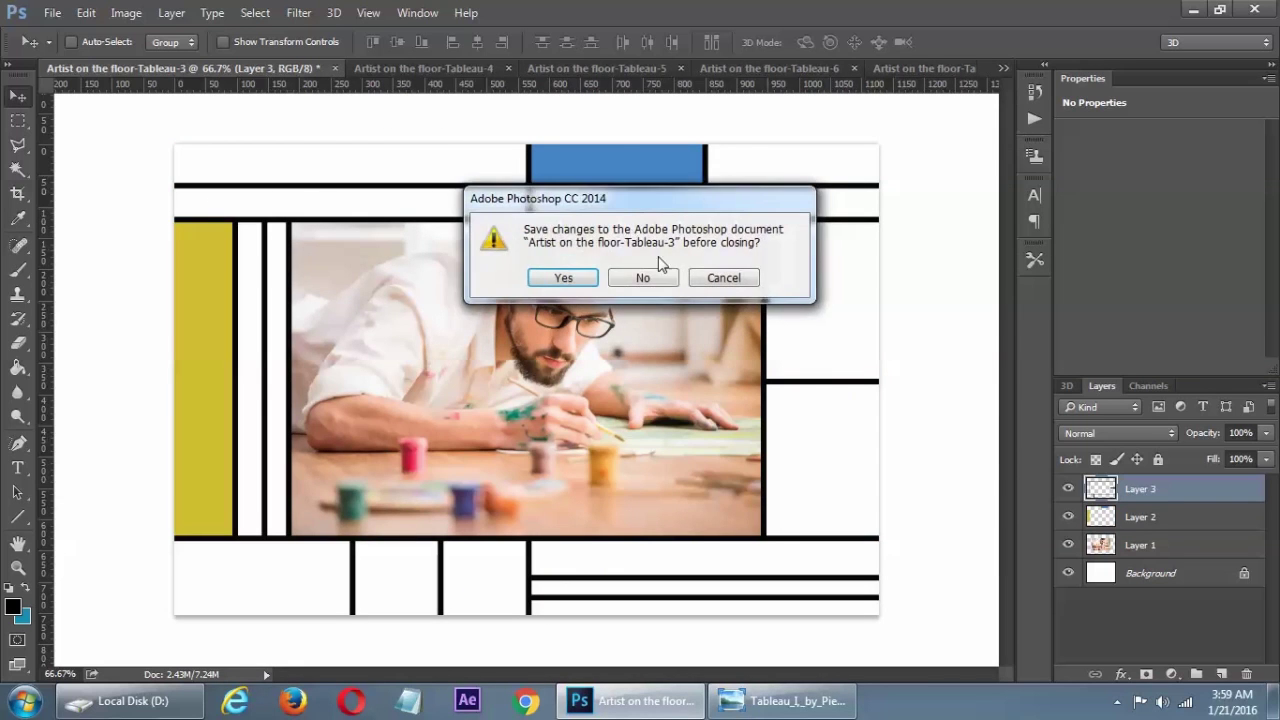
left_click(645, 275)
left_click(334, 68)
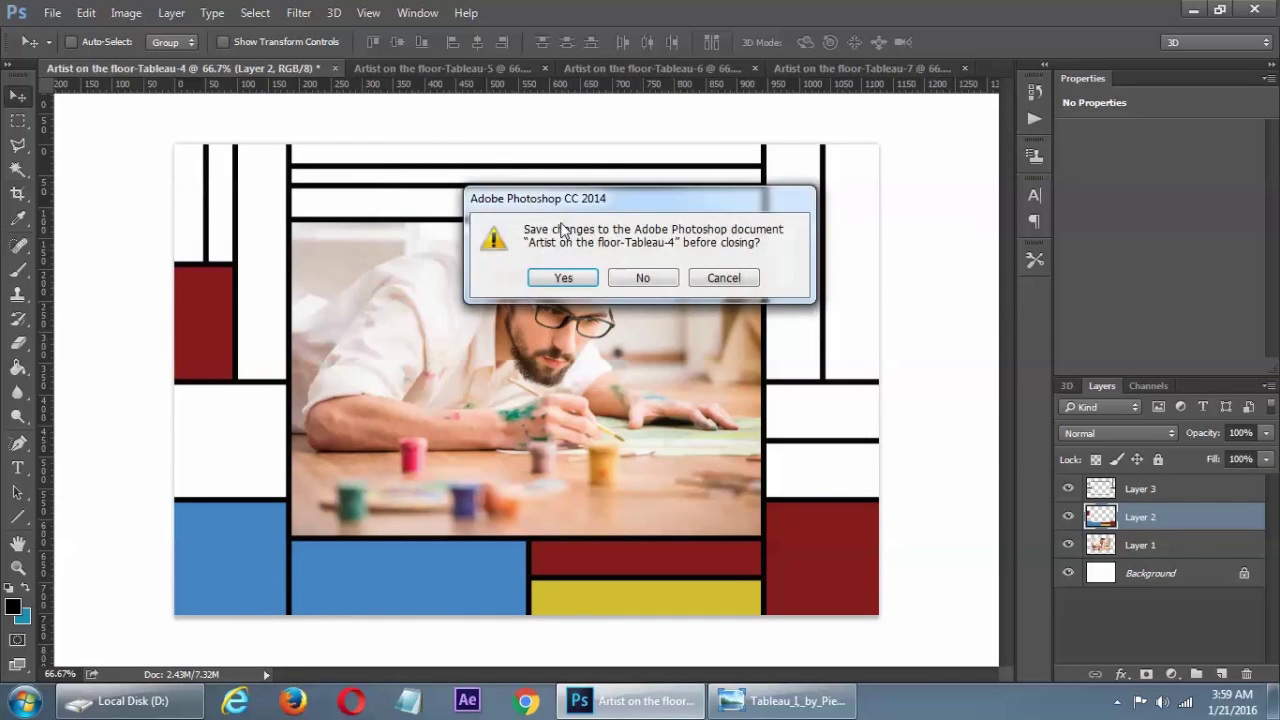
left_click(650, 278)
left_click(335, 68)
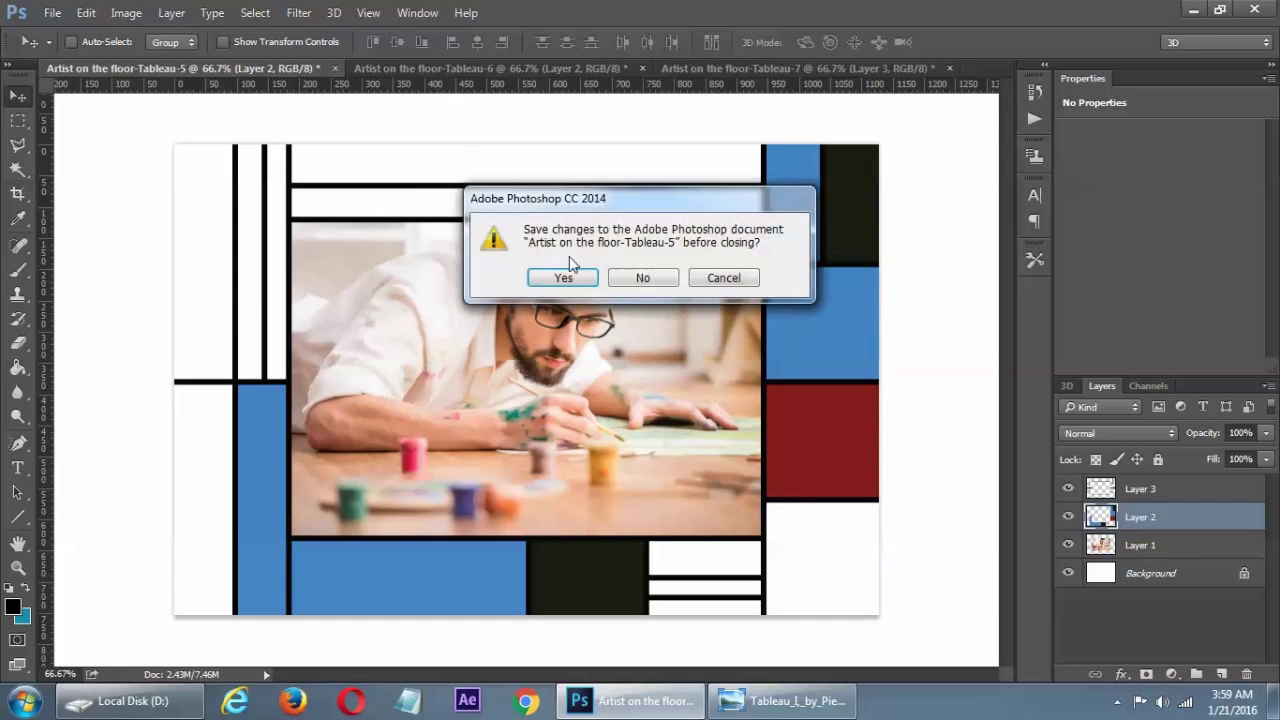
left_click(650, 280)
left_click(335, 68)
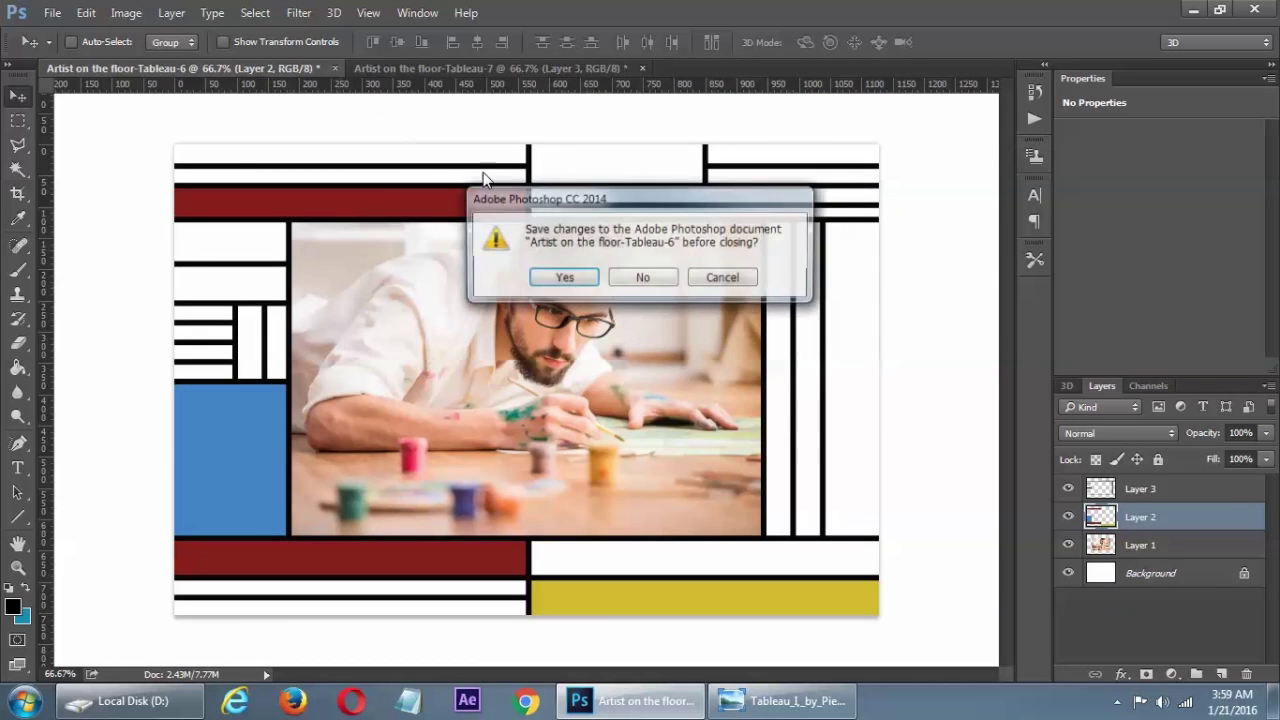
left_click(645, 277)
left_click(336, 67)
left_click(640, 279)
- Run the PS Photo Tableau script from the Photo Tableau Script folder, listing Adobe JavaScript Binary files (*.JSXBIN)
left_click(46, 14)
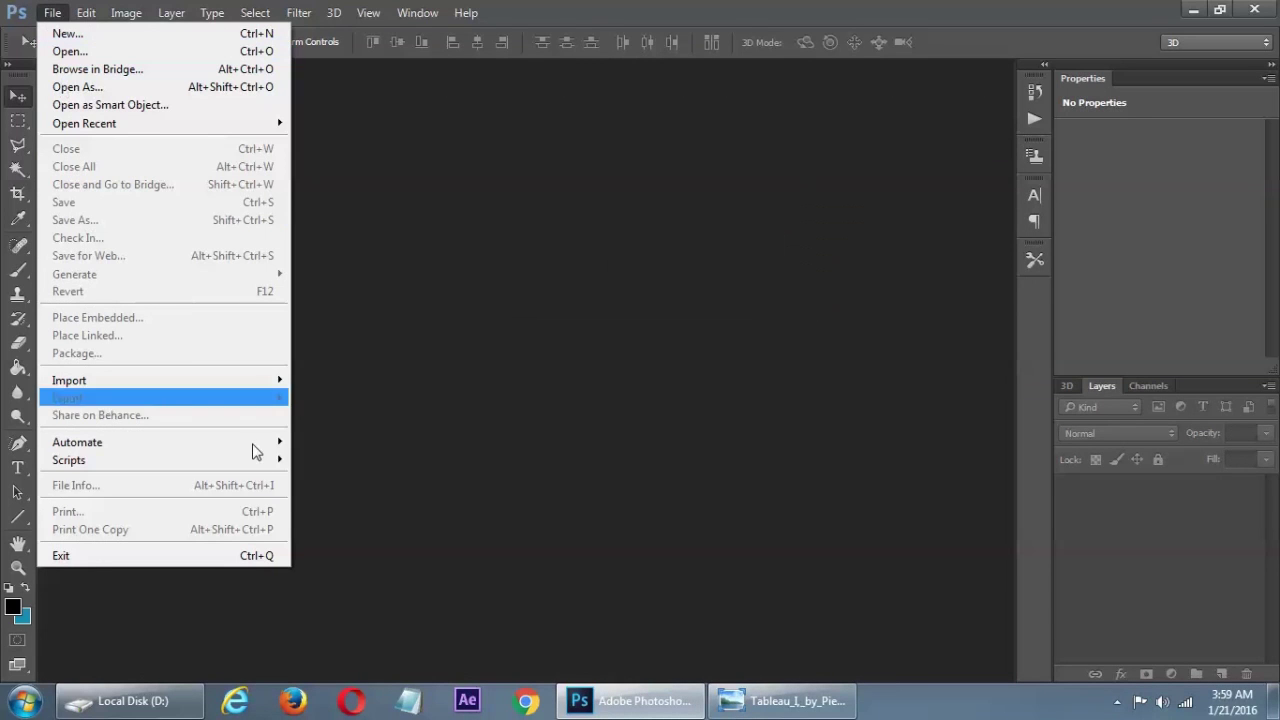
mouse_move(250, 459)
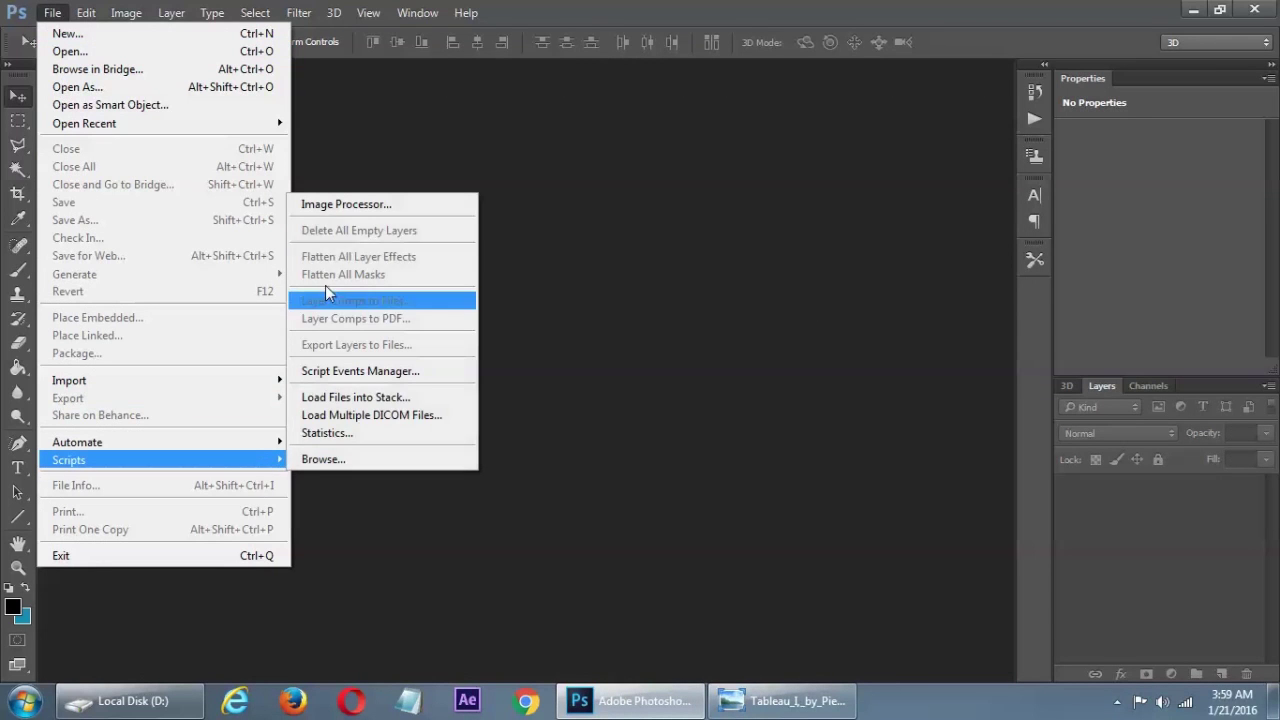
left_click(370, 461)
left_click(775, 482)
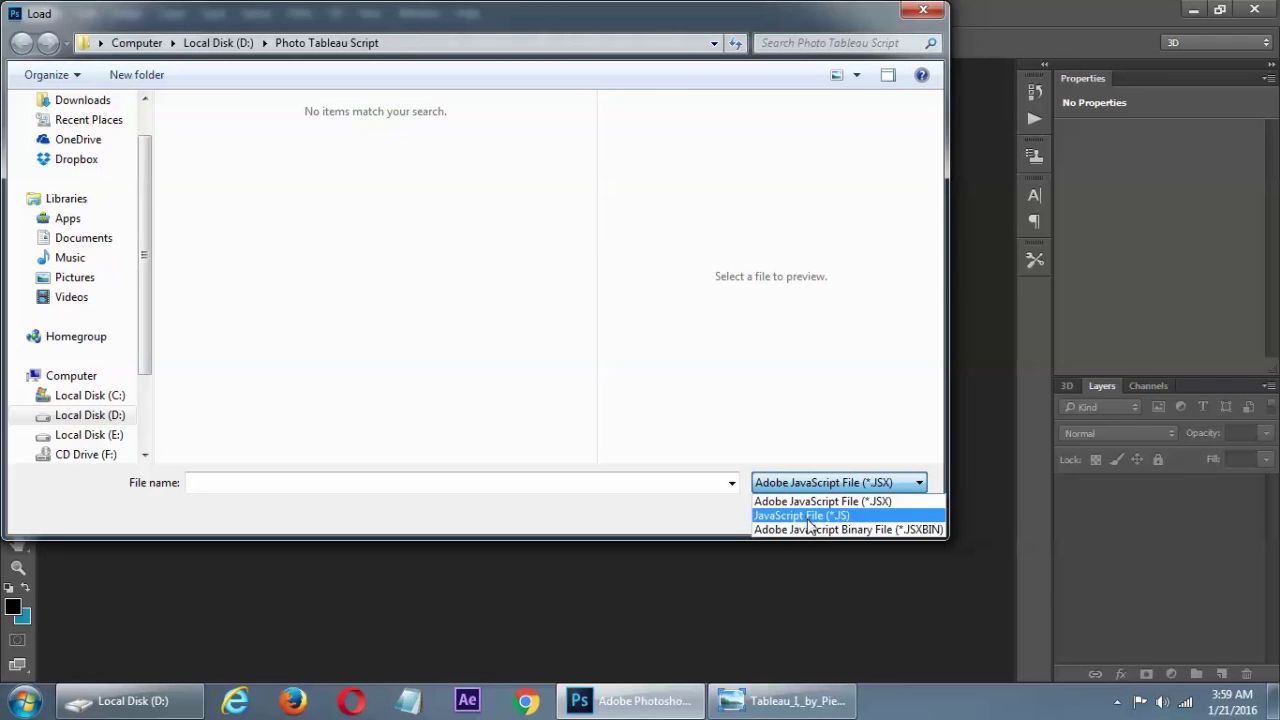
left_click(820, 532)
double_click(231, 152)
- Choose "Artist on the floor.jpg" from drive D as the script's main photo
left_click(676, 392)
left_click(547, 180)
left_click(600, 380)
double_click(598, 382)
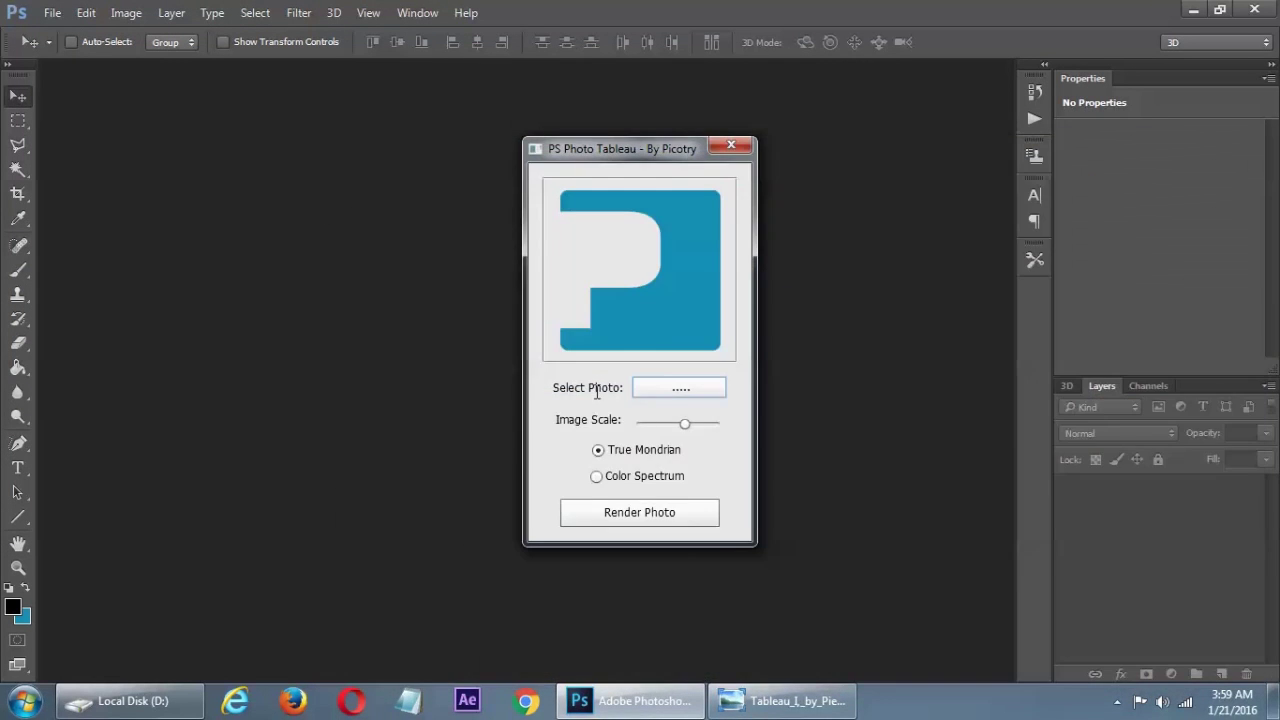
- Render seven Color Spectrum tableau versions of the photo, keeping the script dialog clear of the artwork
left_click(633, 480)
left_click(624, 508)
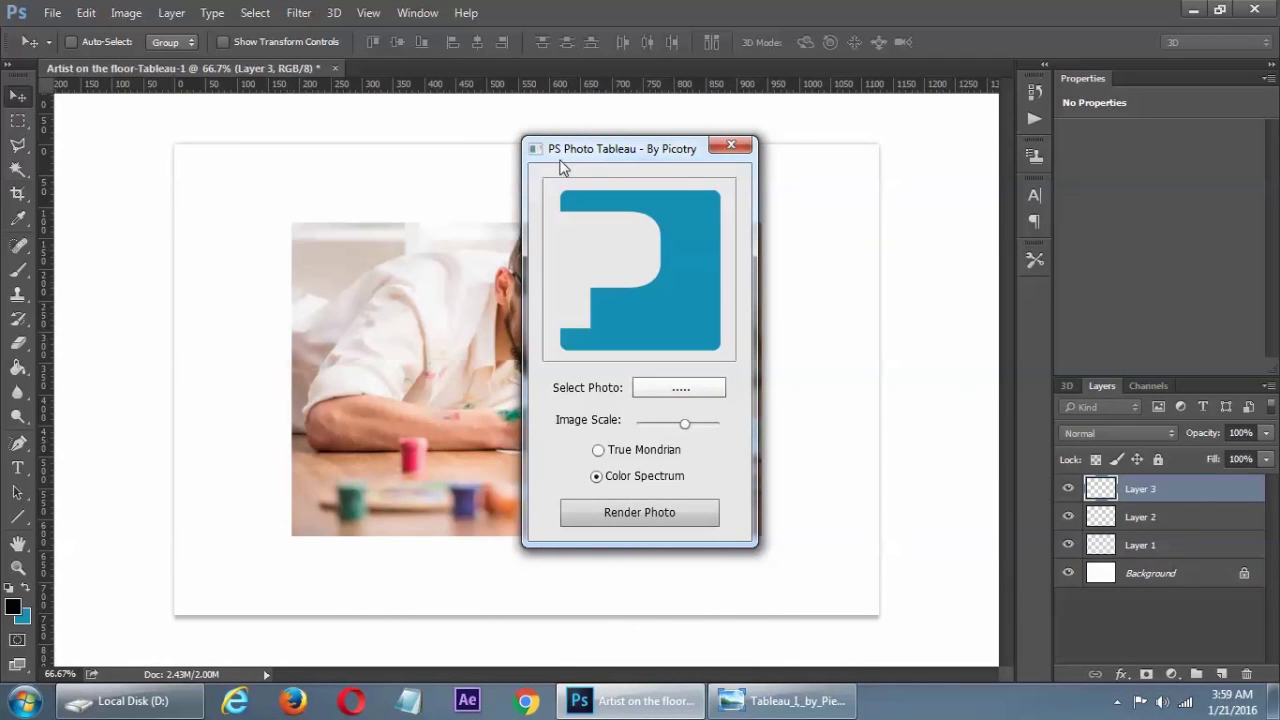
left_click_drag(582, 151, 1033, 203)
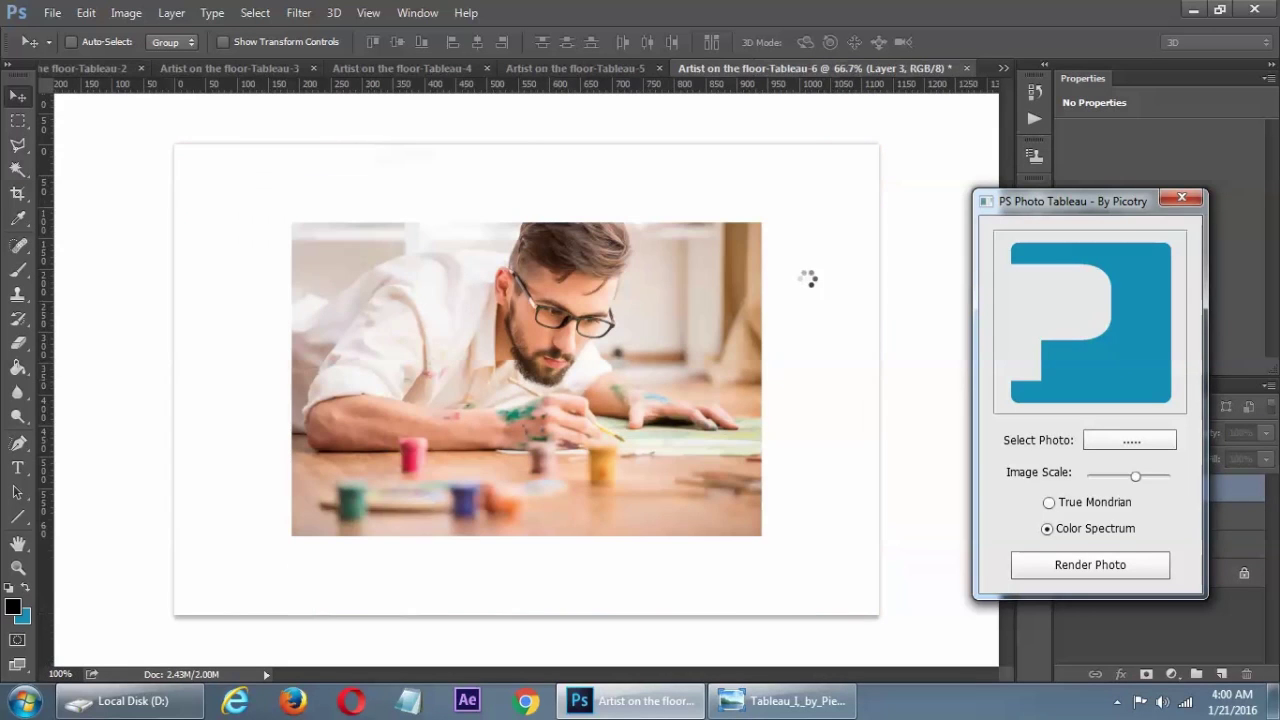
left_click_drag(1061, 201, 1098, 198)
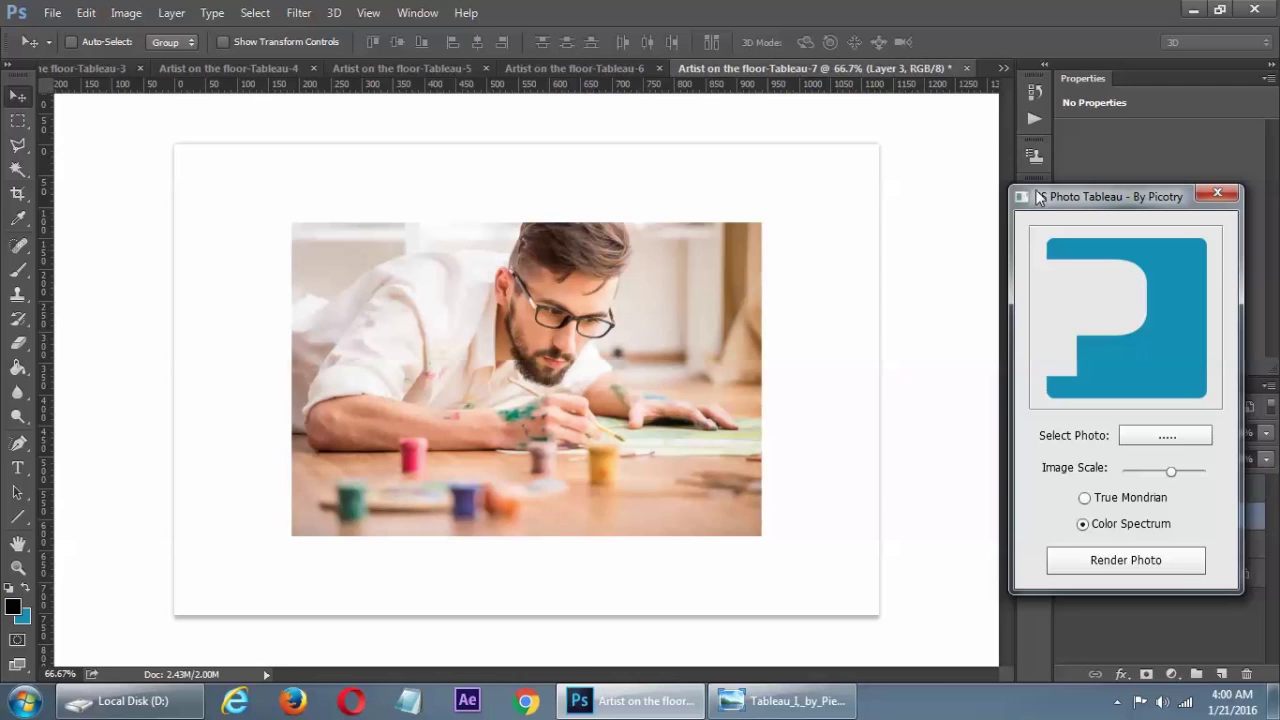
left_click_drag(1057, 205, 1062, 164)
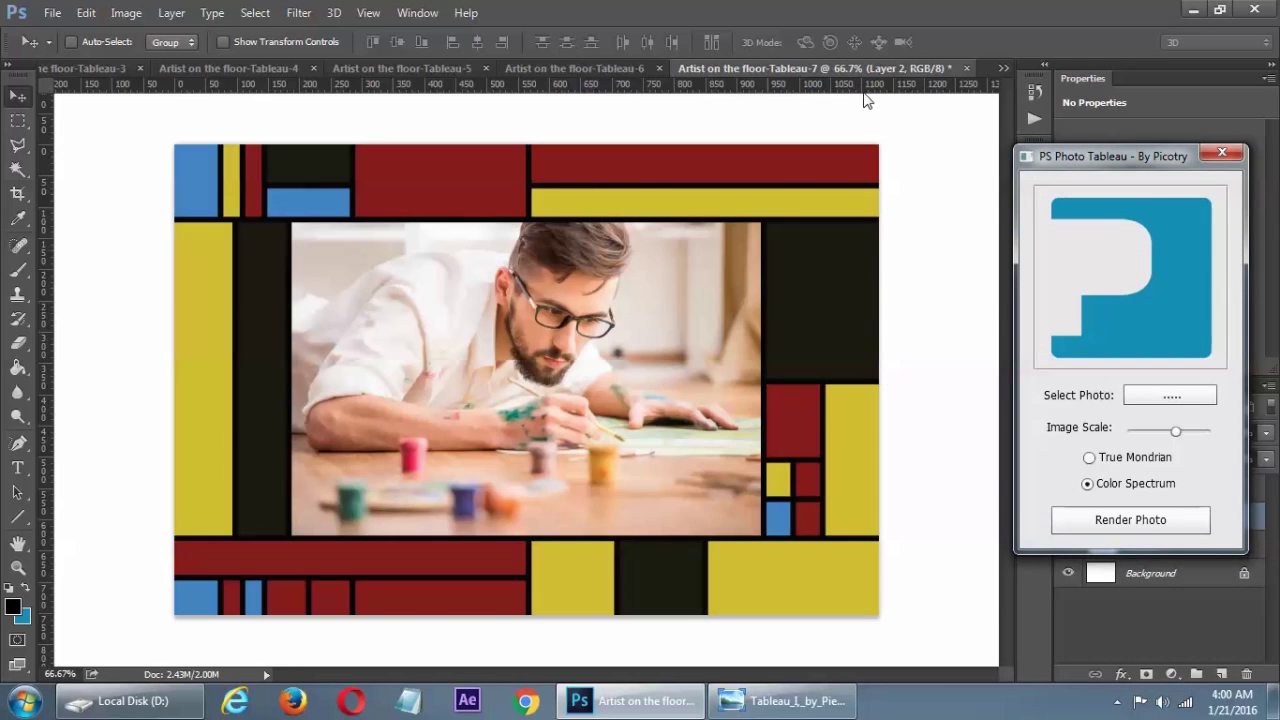
left_click(686, 416)
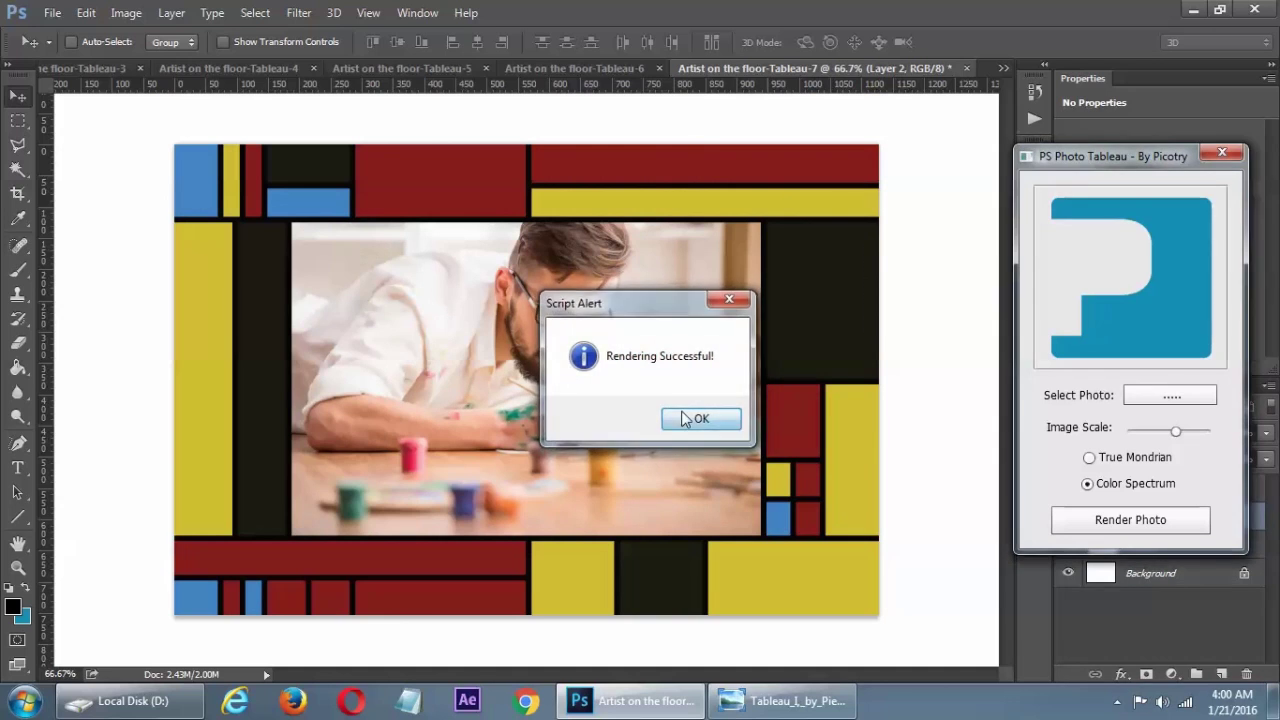
- Review the Color Spectrum variations, going from the Tableau-7 document back to Tableau-1
left_click(577, 66)
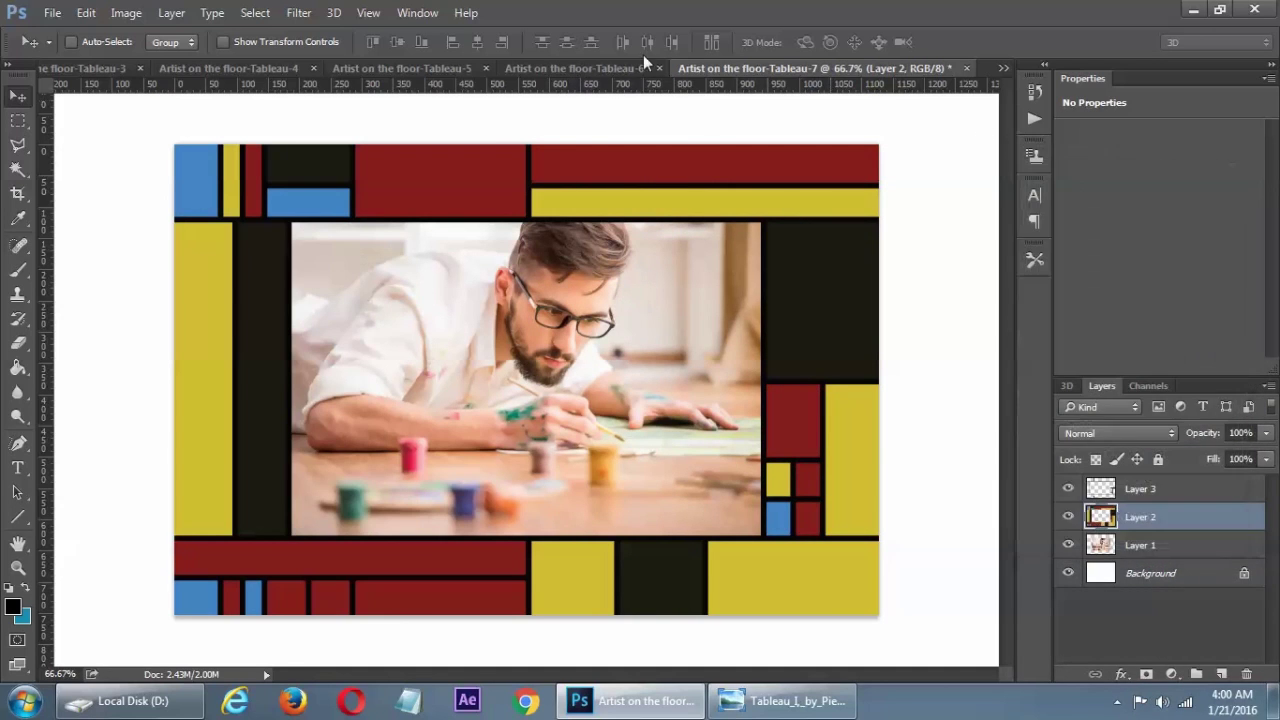
left_click(610, 66)
left_click(440, 72)
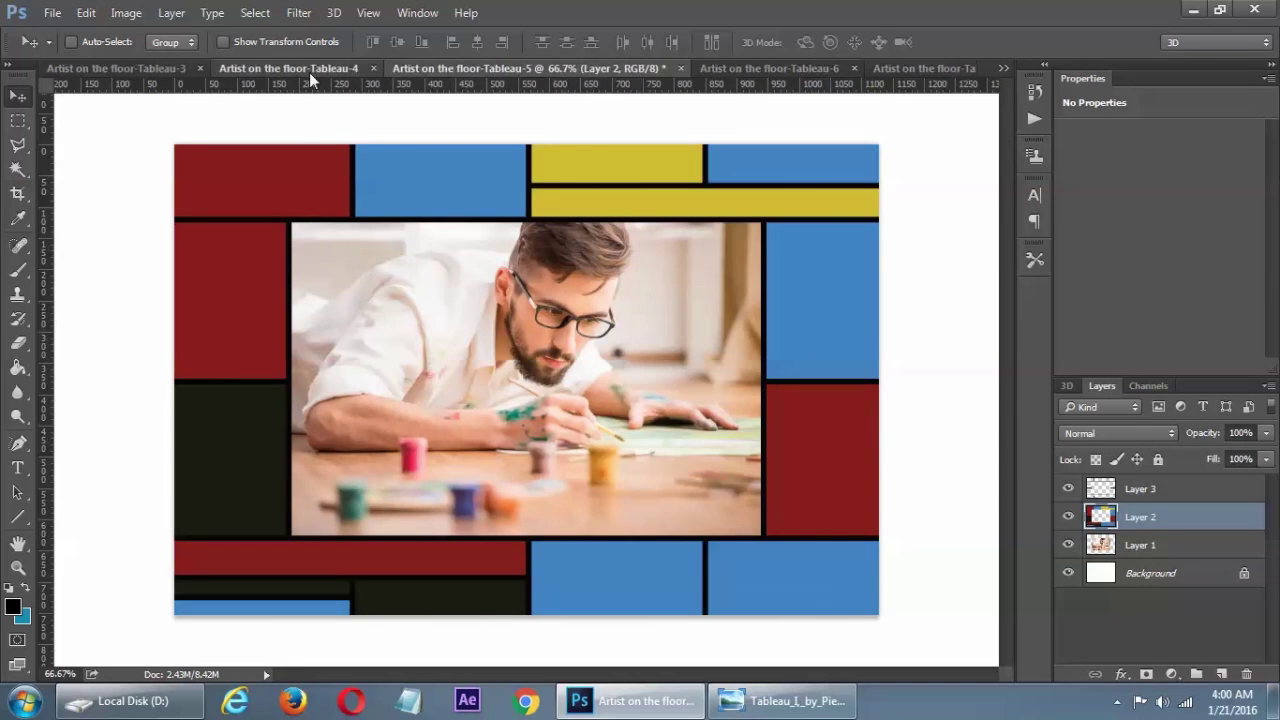
left_click(309, 72)
left_click(68, 68)
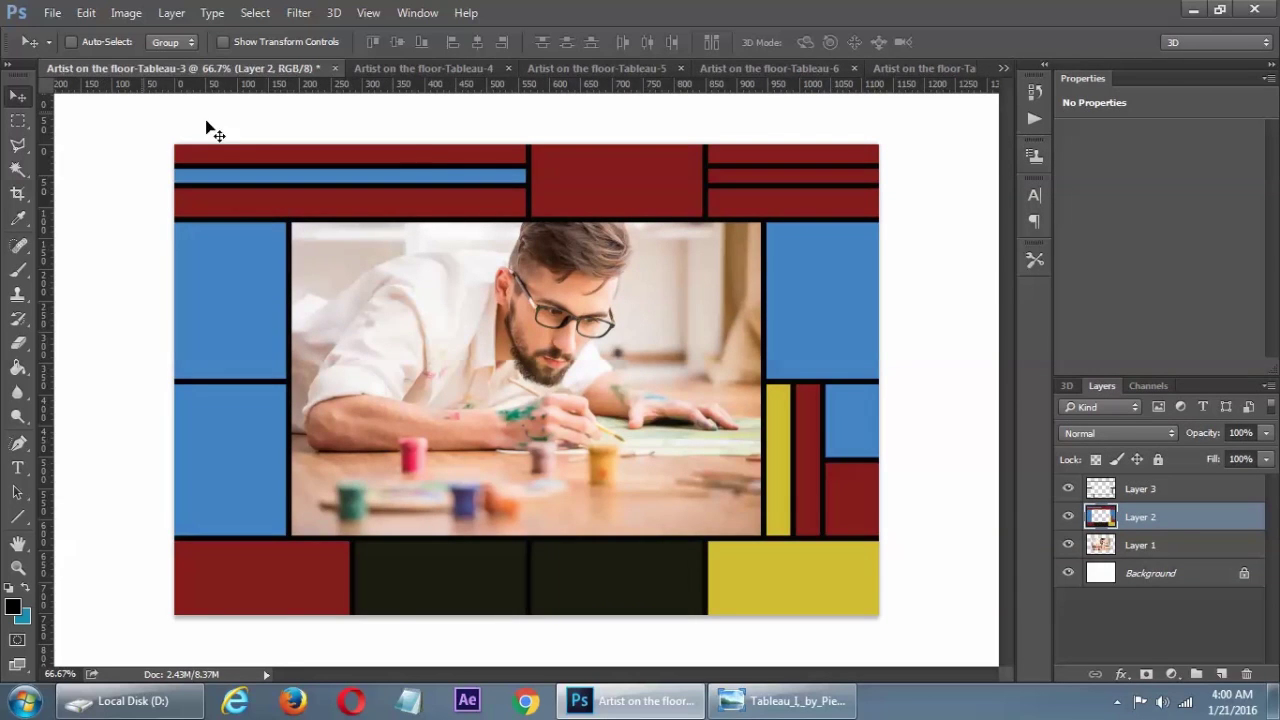
left_click(1003, 68)
left_click(1024, 94)
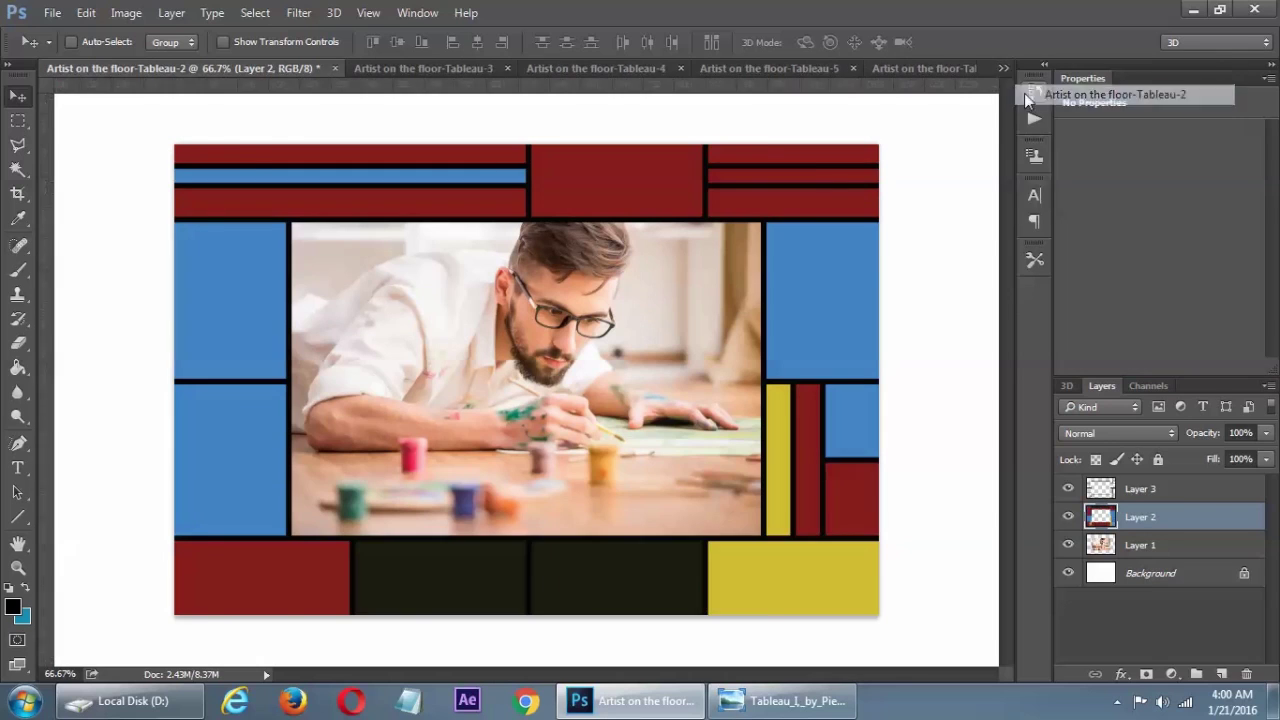
left_click(1003, 69)
left_click(1040, 75)
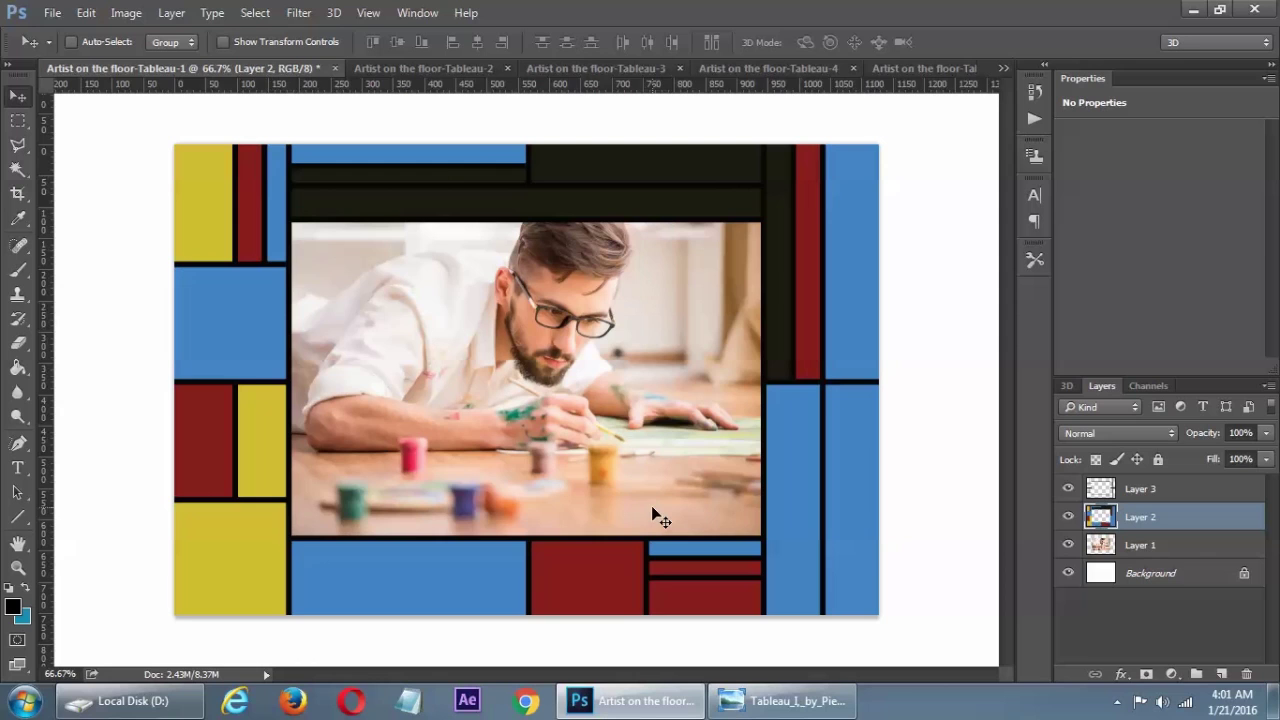
- Close all seven Color Spectrum tableau documents without saving them
left_click(335, 67)
left_click(645, 278)
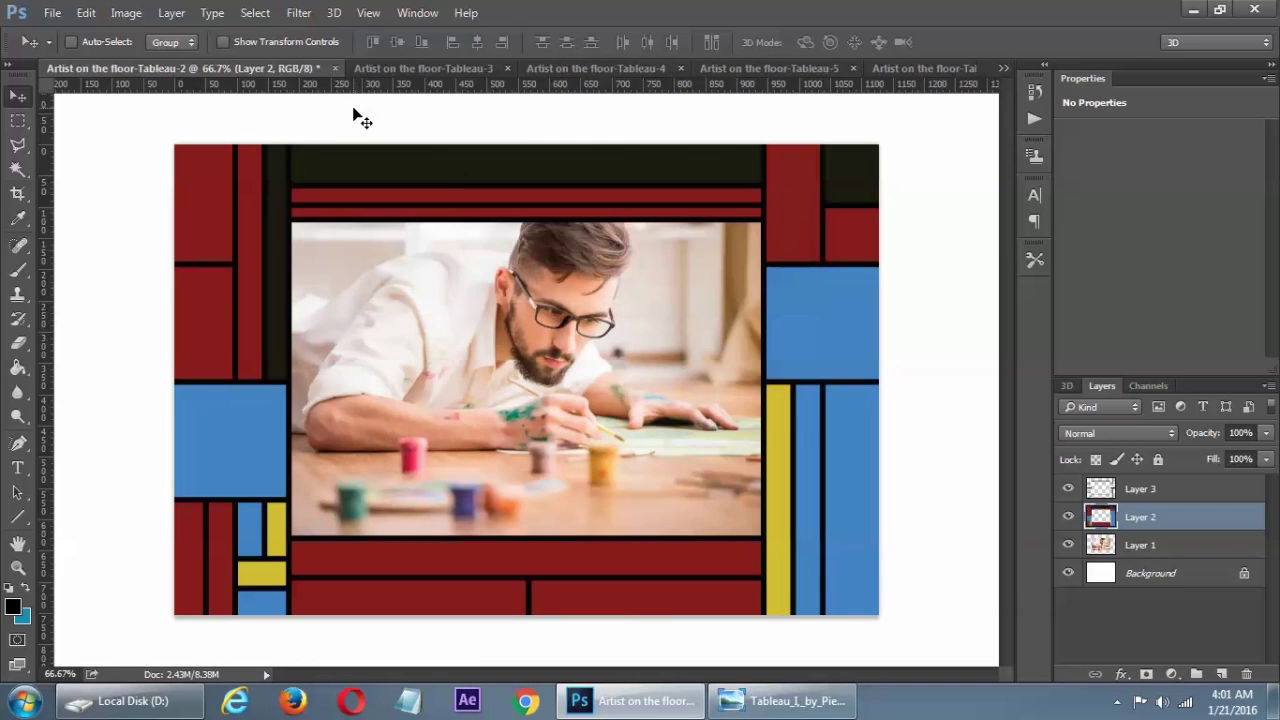
left_click(335, 68)
left_click(648, 279)
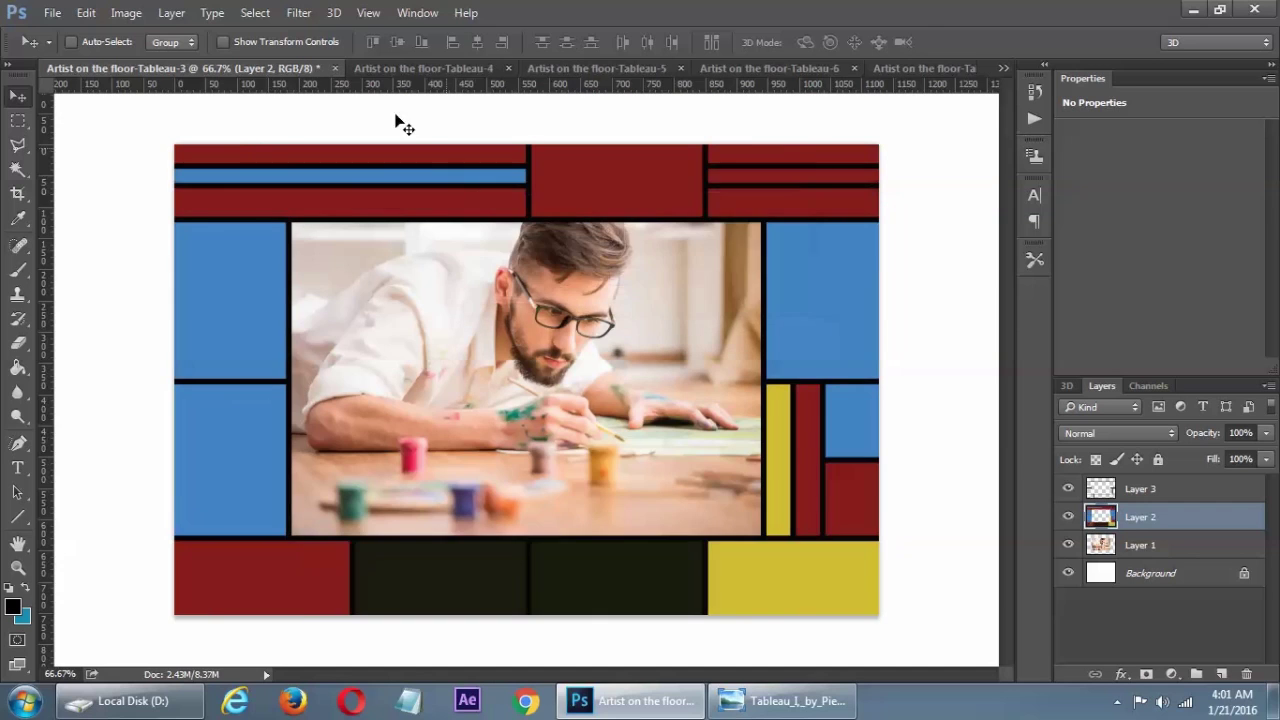
left_click(335, 68)
left_click(647, 279)
left_click(335, 68)
left_click(641, 283)
left_click(335, 68)
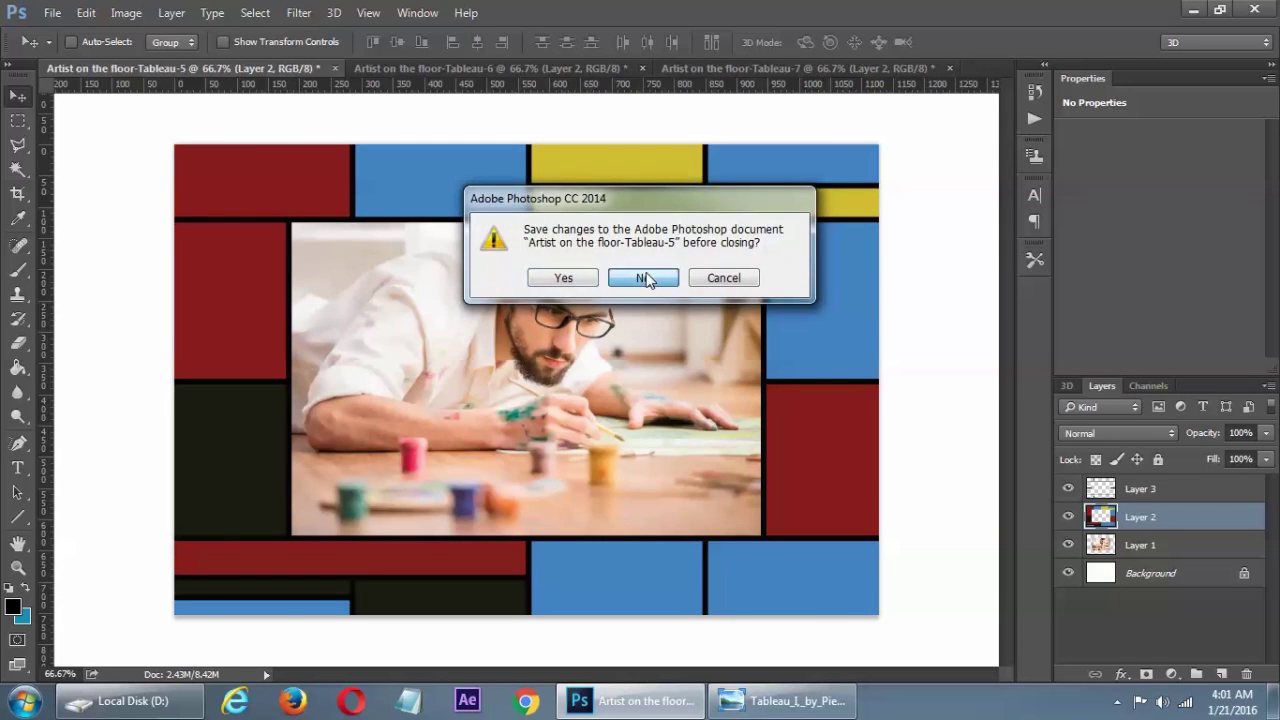
left_click(650, 279)
left_click(336, 68)
left_click(648, 278)
left_click(335, 68)
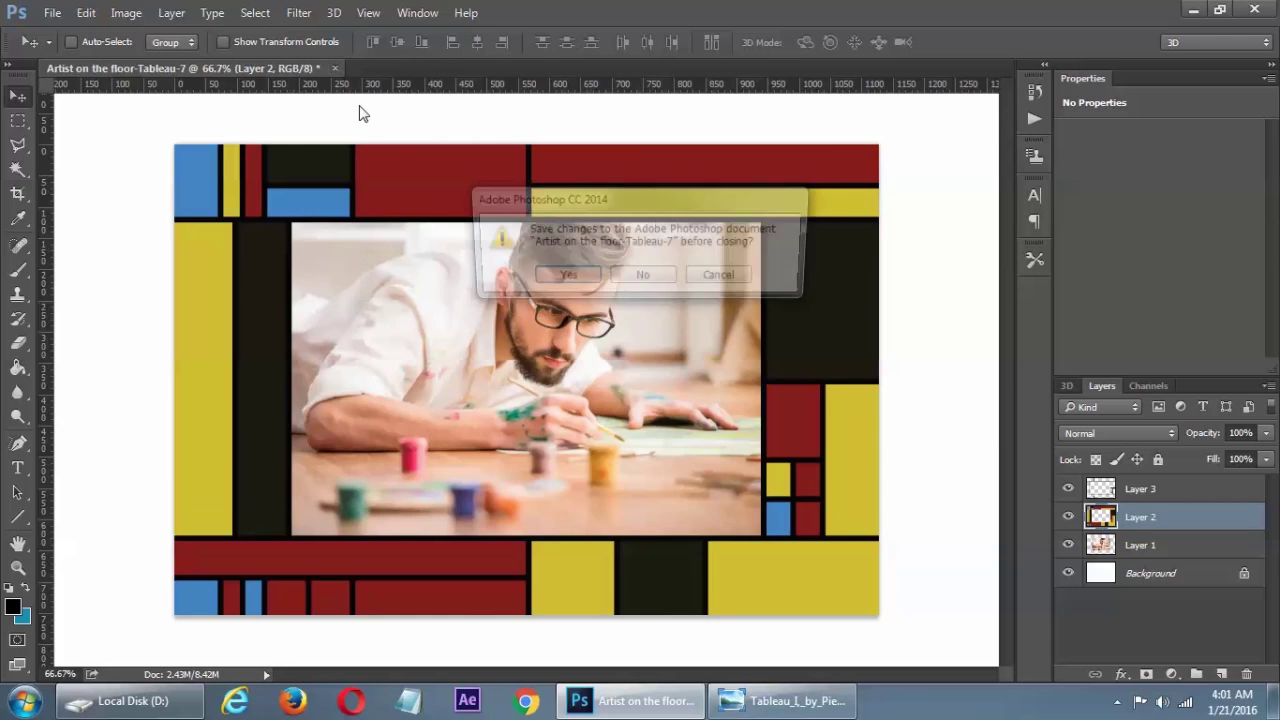
key("n")
- Run the PS Photo Tableau script again from its folder, with Adobe JavaScript Binary (*.JSXBIN) as the file type
left_click(58, 13)
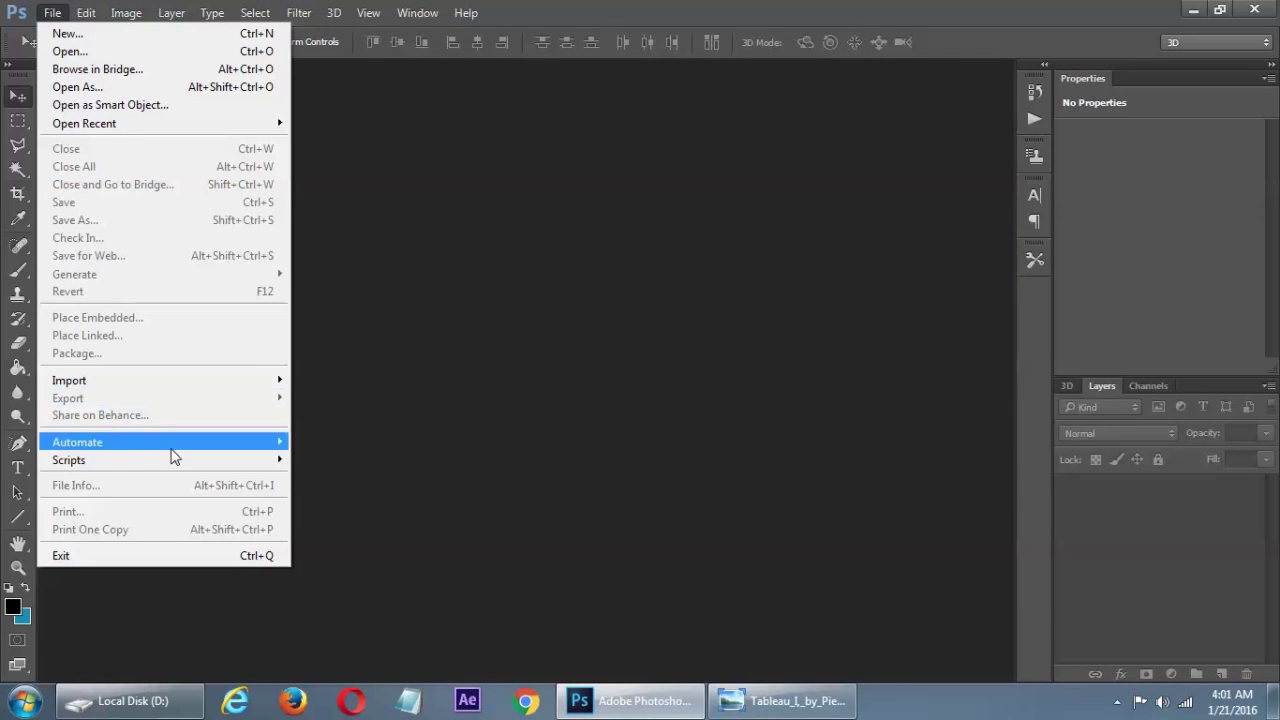
mouse_move(206, 463)
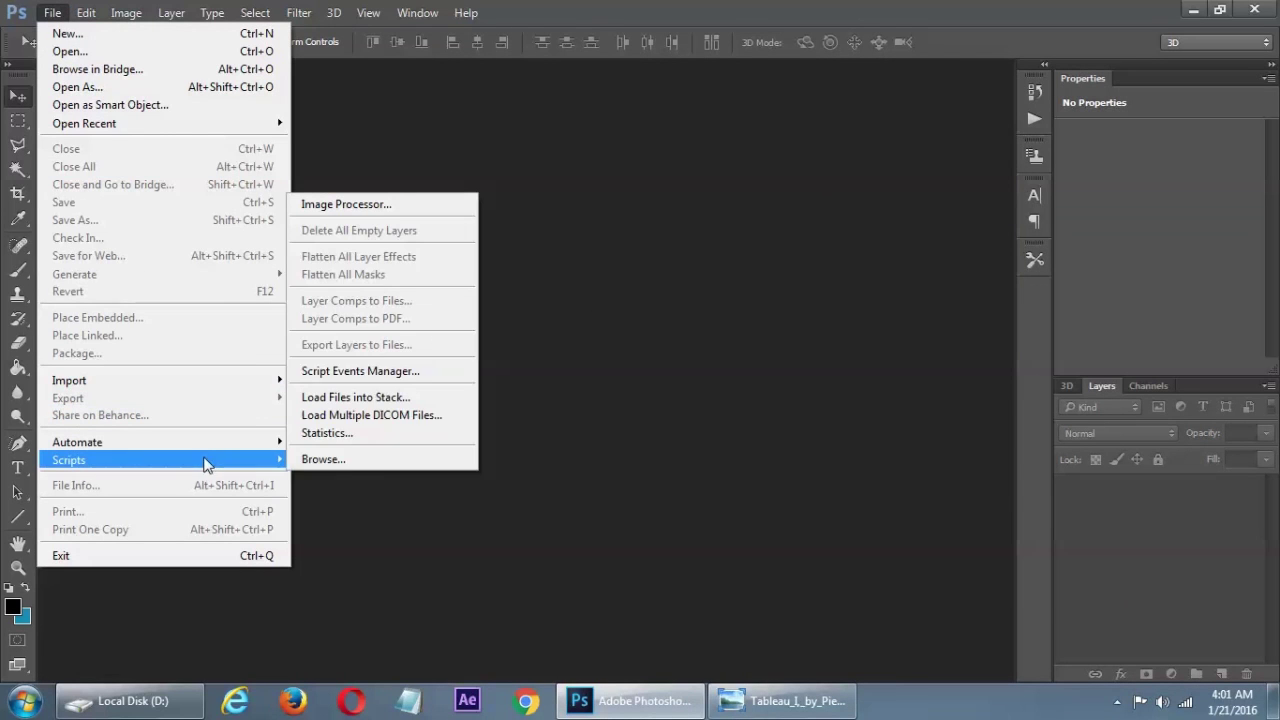
left_click(357, 459)
left_click(809, 488)
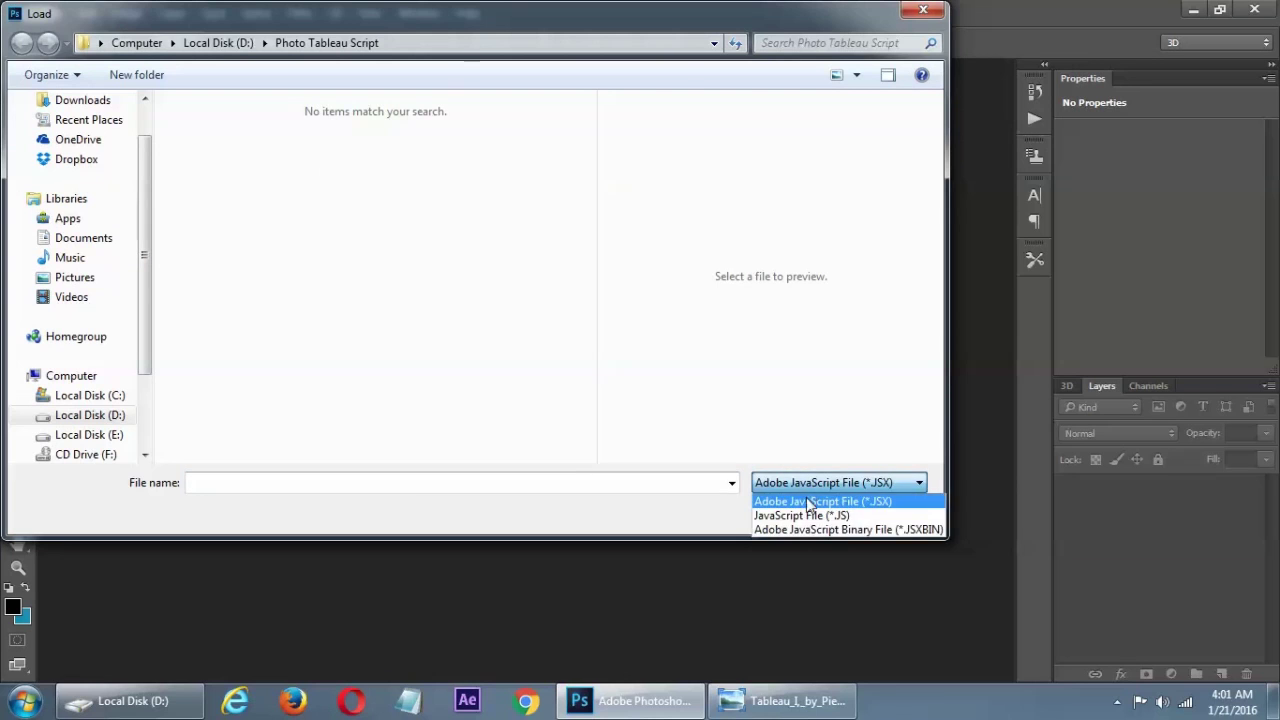
left_click(785, 526)
left_click(193, 120)
double_click(192, 121)
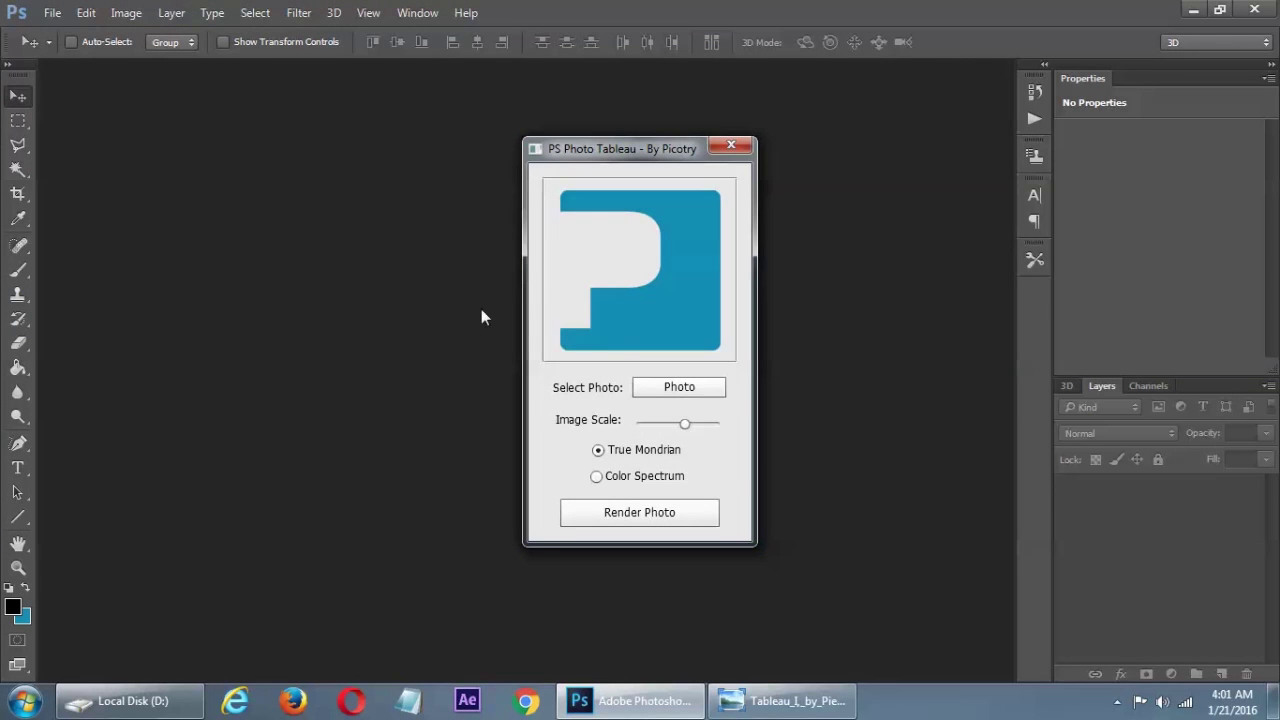
- Select "Artist on the floor.jpg" on drive D as the main photo for the new render
left_click(654, 388)
left_click(547, 183)
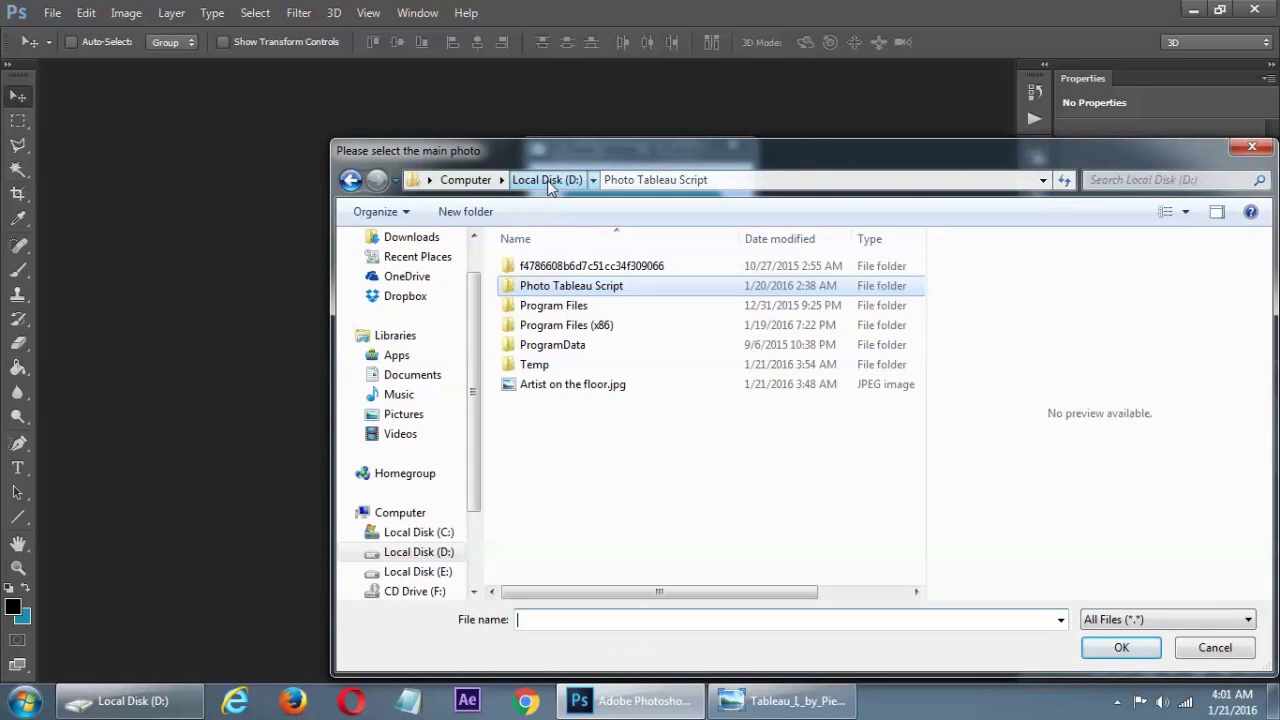
double_click(586, 383)
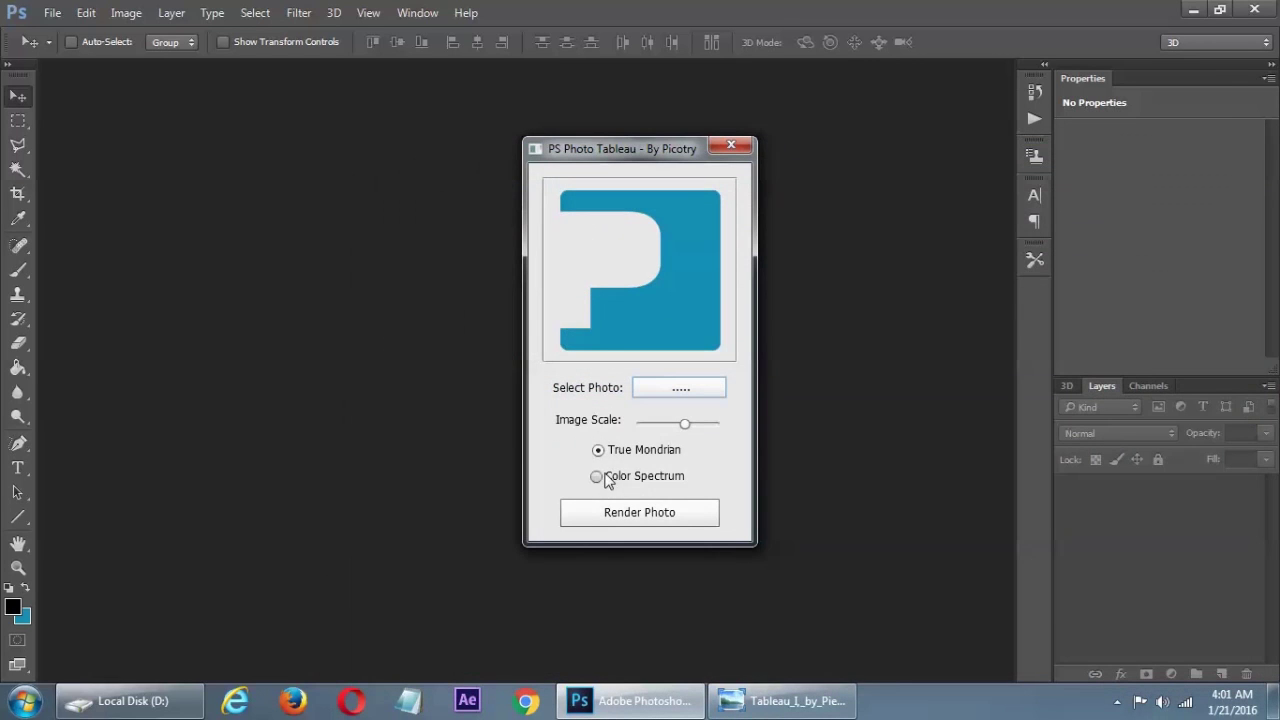
- Lower the Image Scale and render the photo with the Color Spectrum style
left_click(597, 478)
left_click(651, 425)
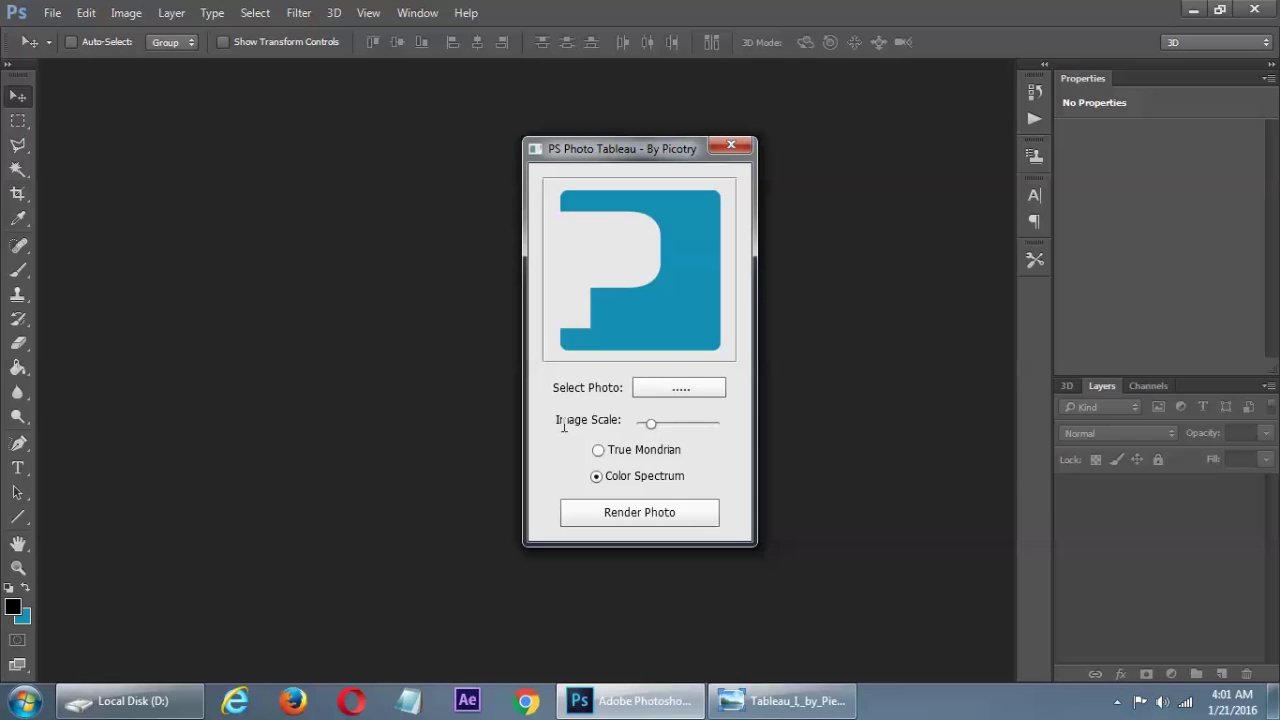
left_click_drag(651, 426, 606, 429)
left_click(597, 476)
left_click(652, 521)
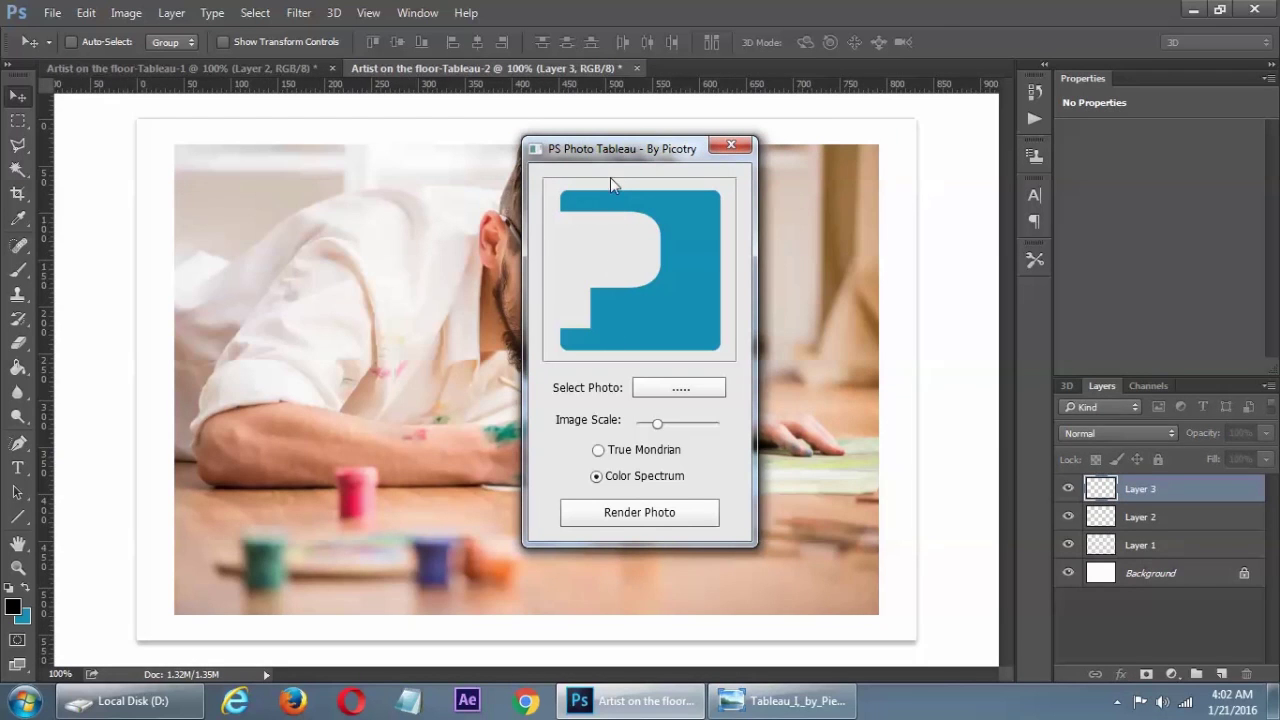
- Move the script dialog off the artwork and raise the Image Scale to its maximum while the versions render
left_click_drag(620, 160, 1184, 285)
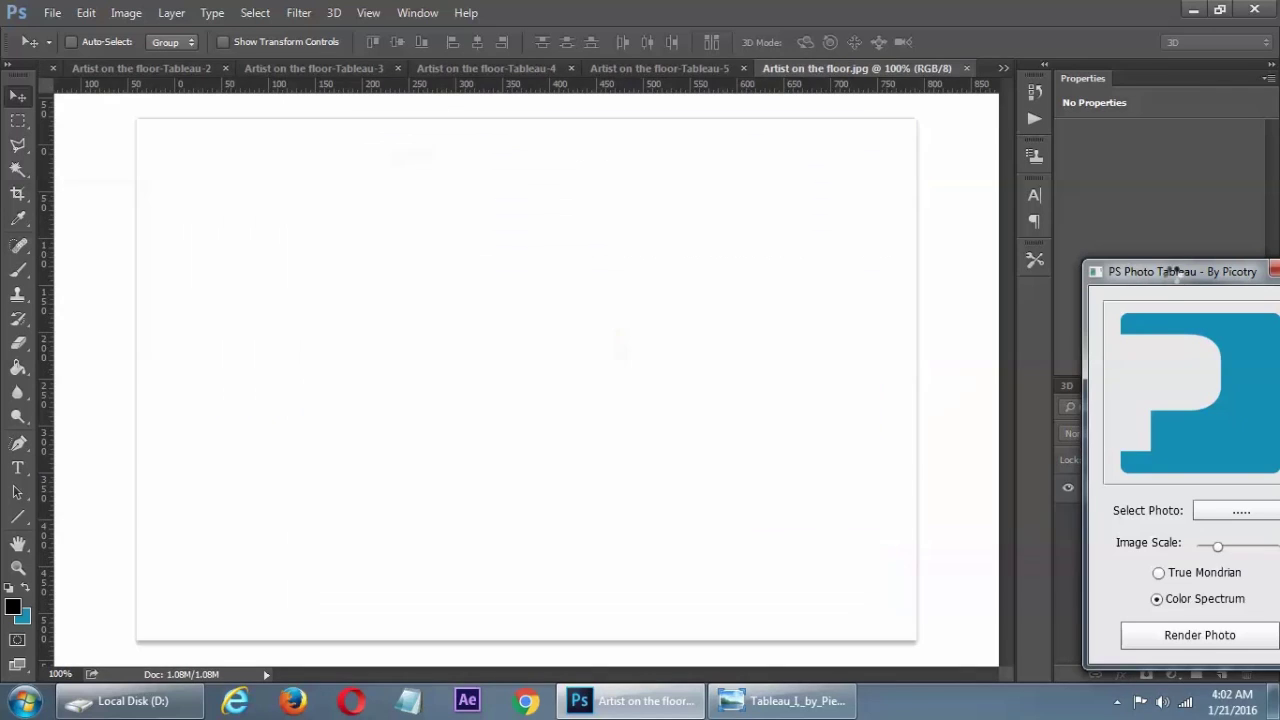
left_click_drag(1180, 272, 1079, 229)
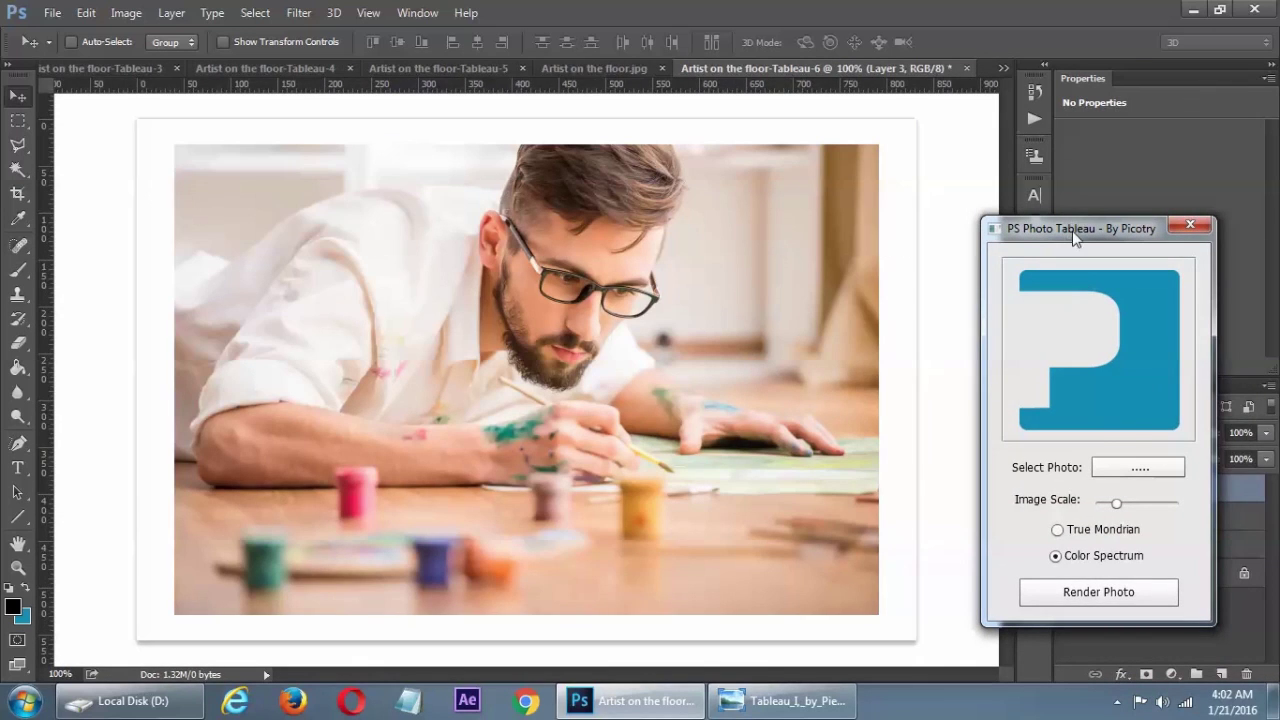
left_click_drag(1117, 504, 1202, 505)
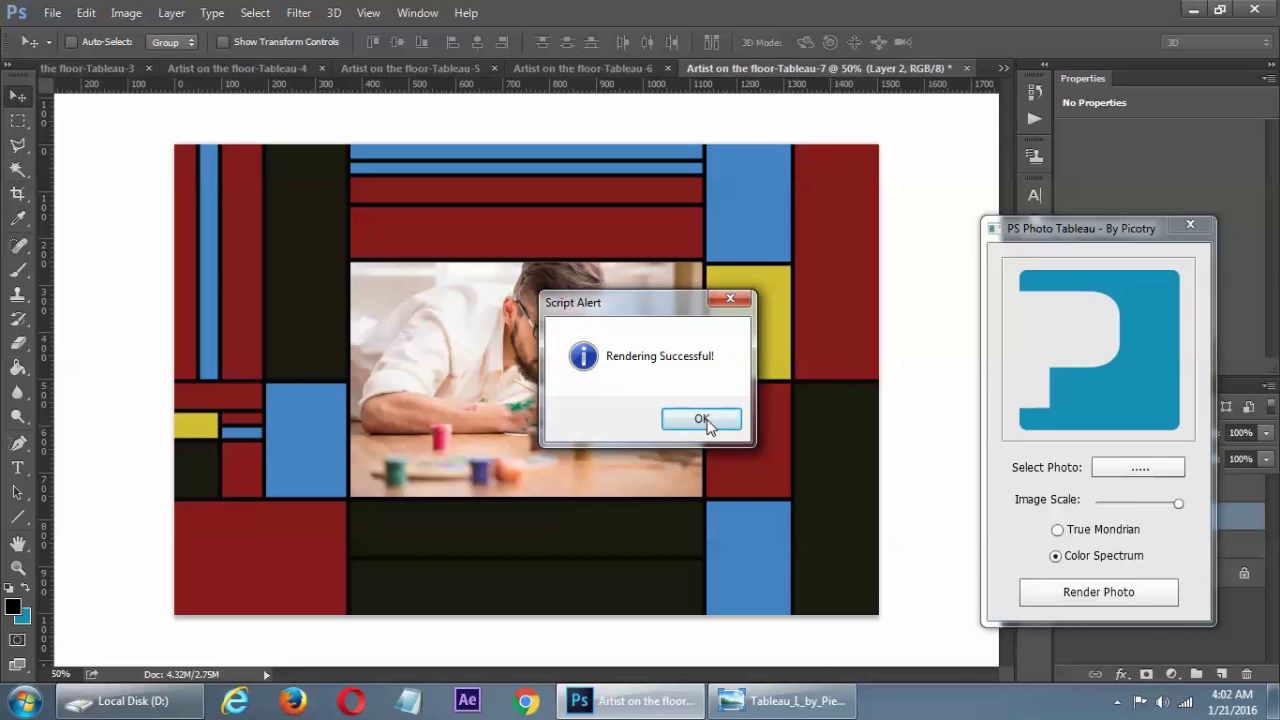
- Acknowledge the completed rendering and close the PS Photo Tableau script dialog
left_click(703, 421)
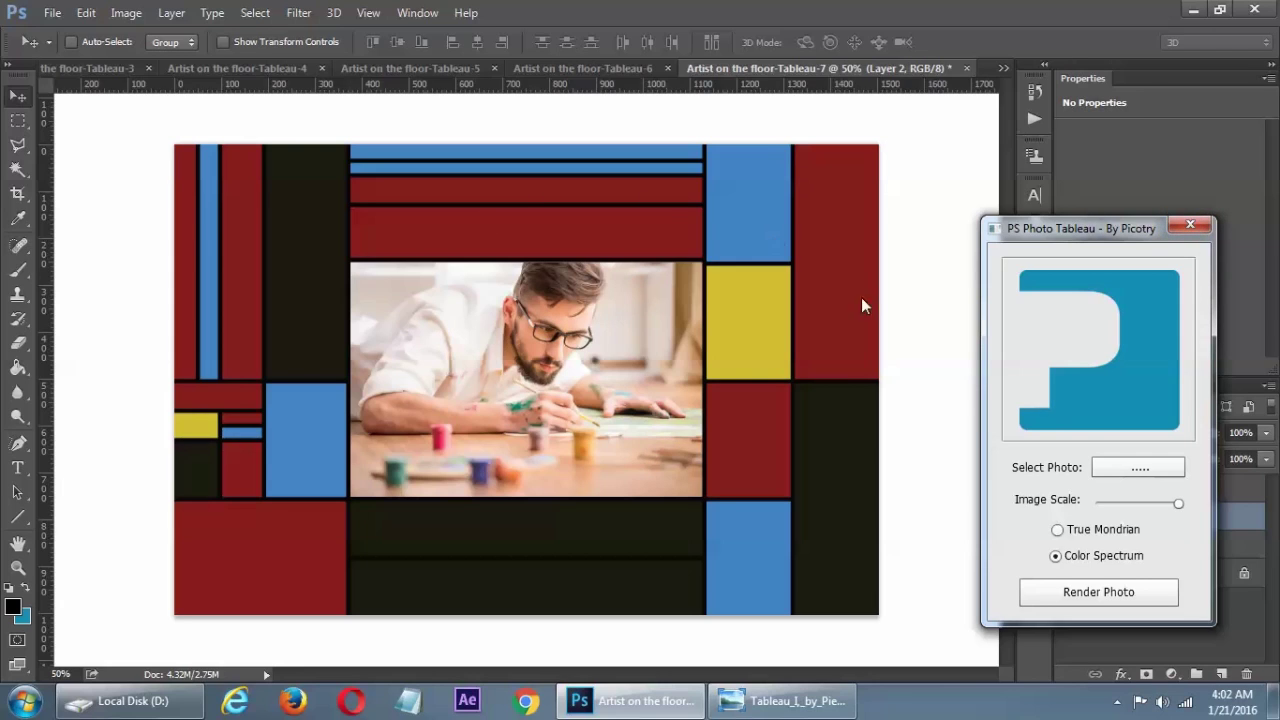
left_click(1202, 228)
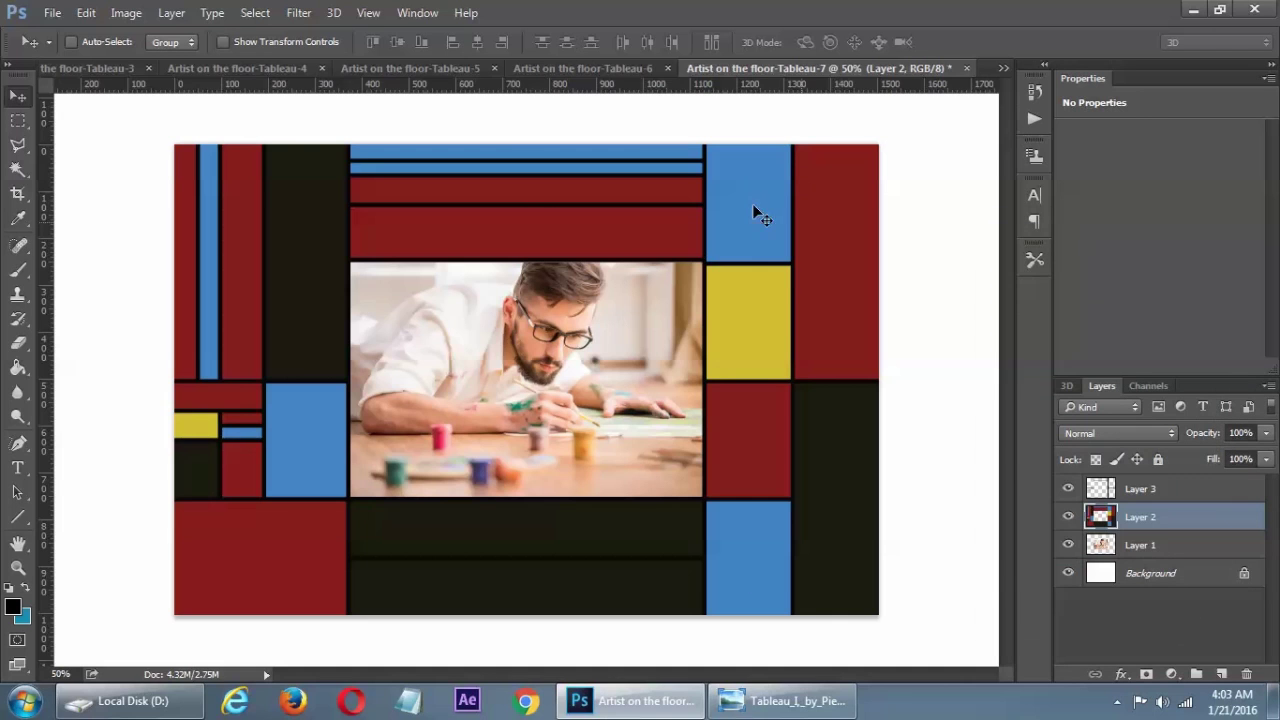
- Compare the rendered versions from Artist on the floor-Tableau-6 back to Tableau-3, then return to Tableau-7
left_click(635, 72)
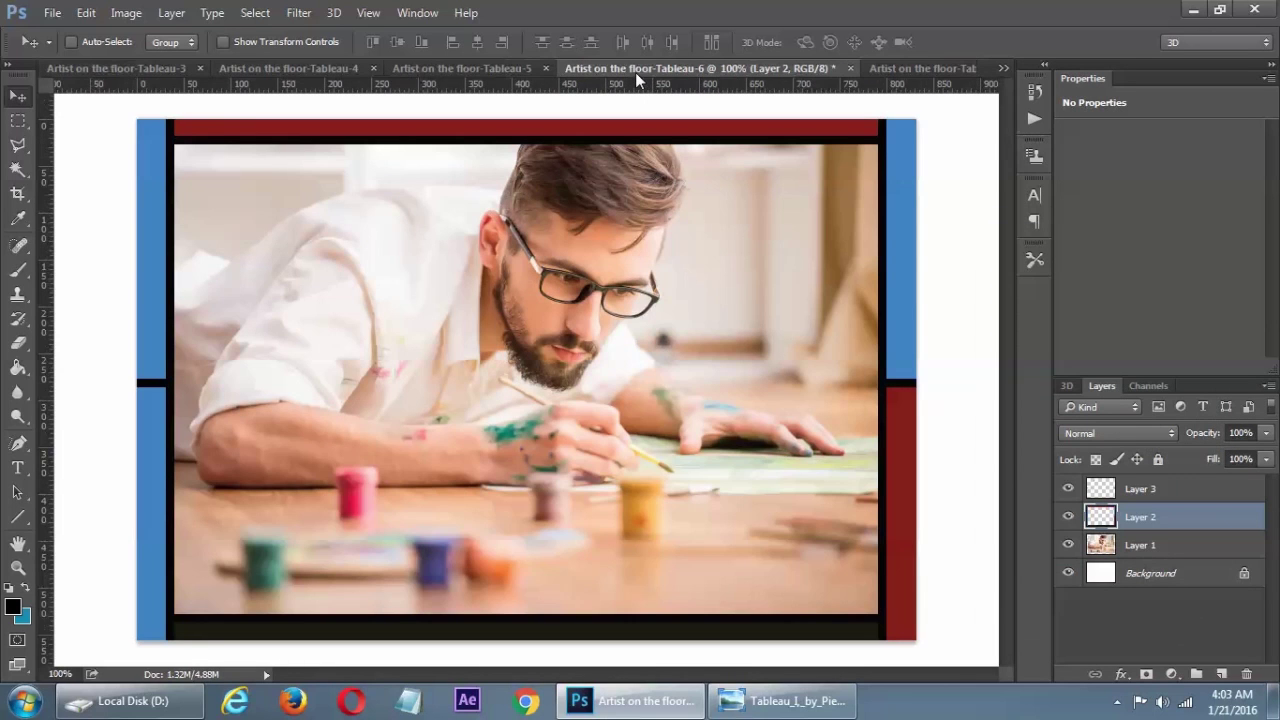
left_click(445, 70)
left_click(280, 67)
left_click(159, 65)
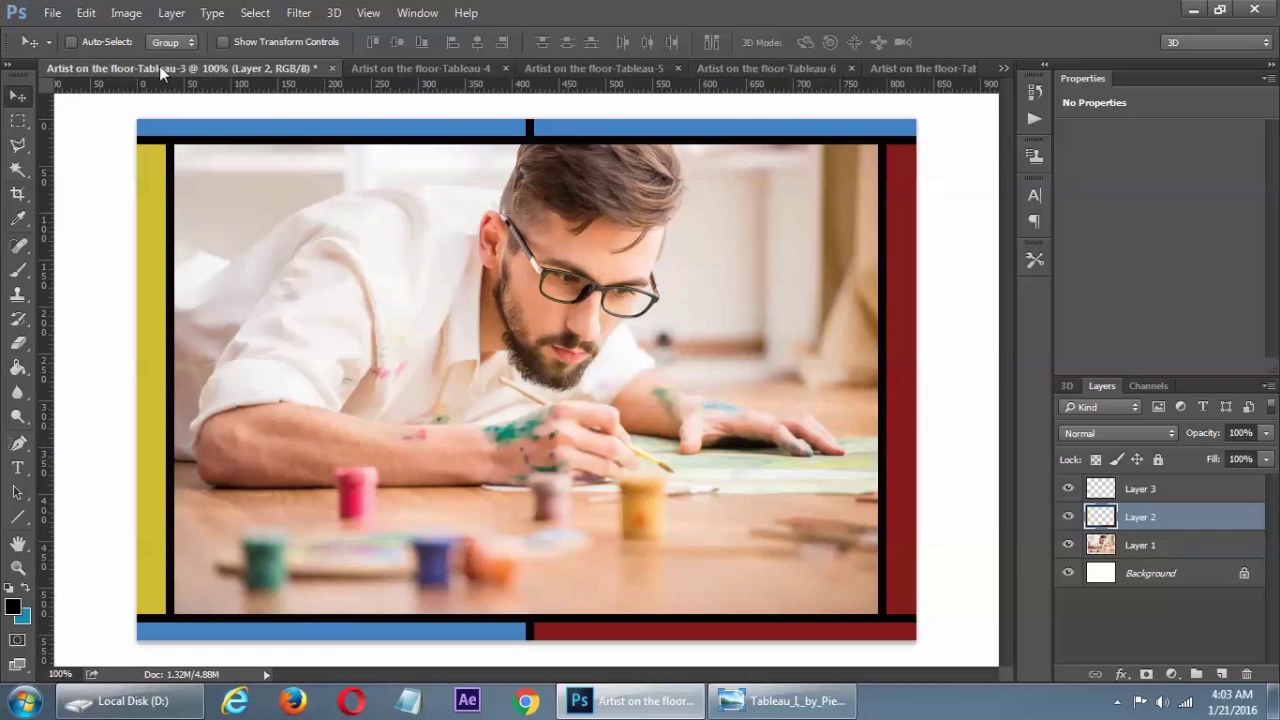
left_click(360, 68)
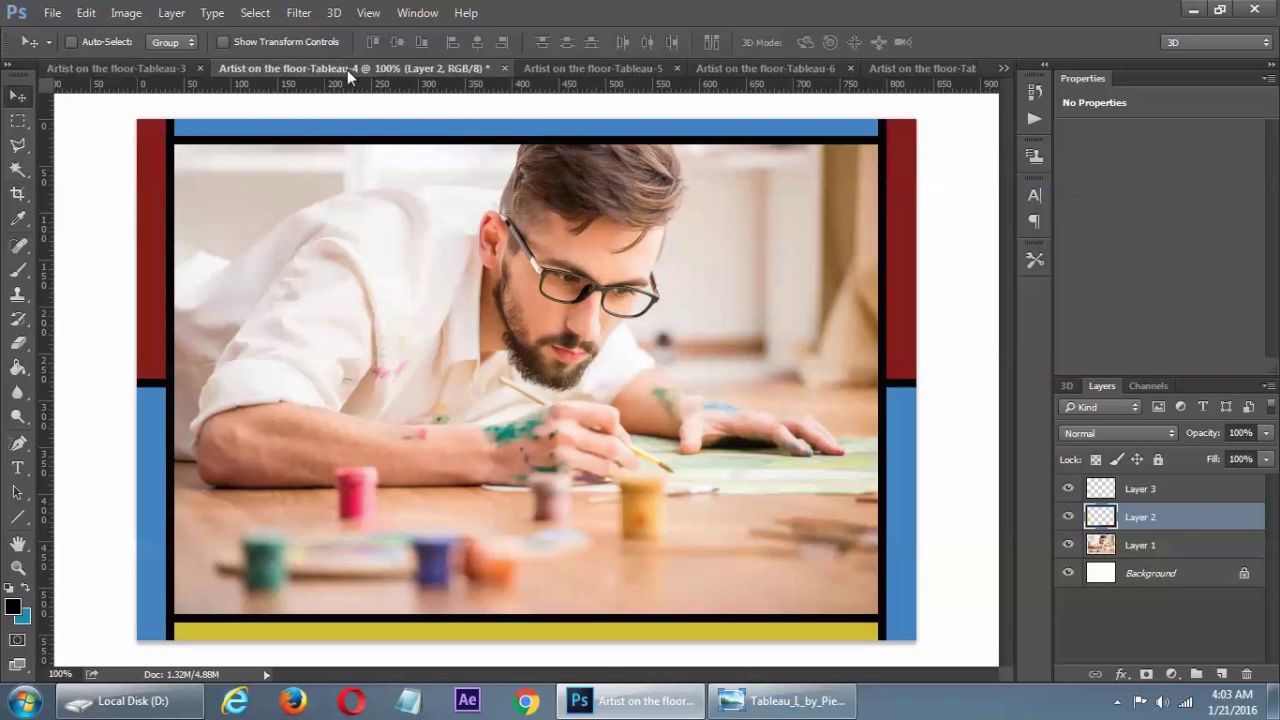
left_click(155, 69)
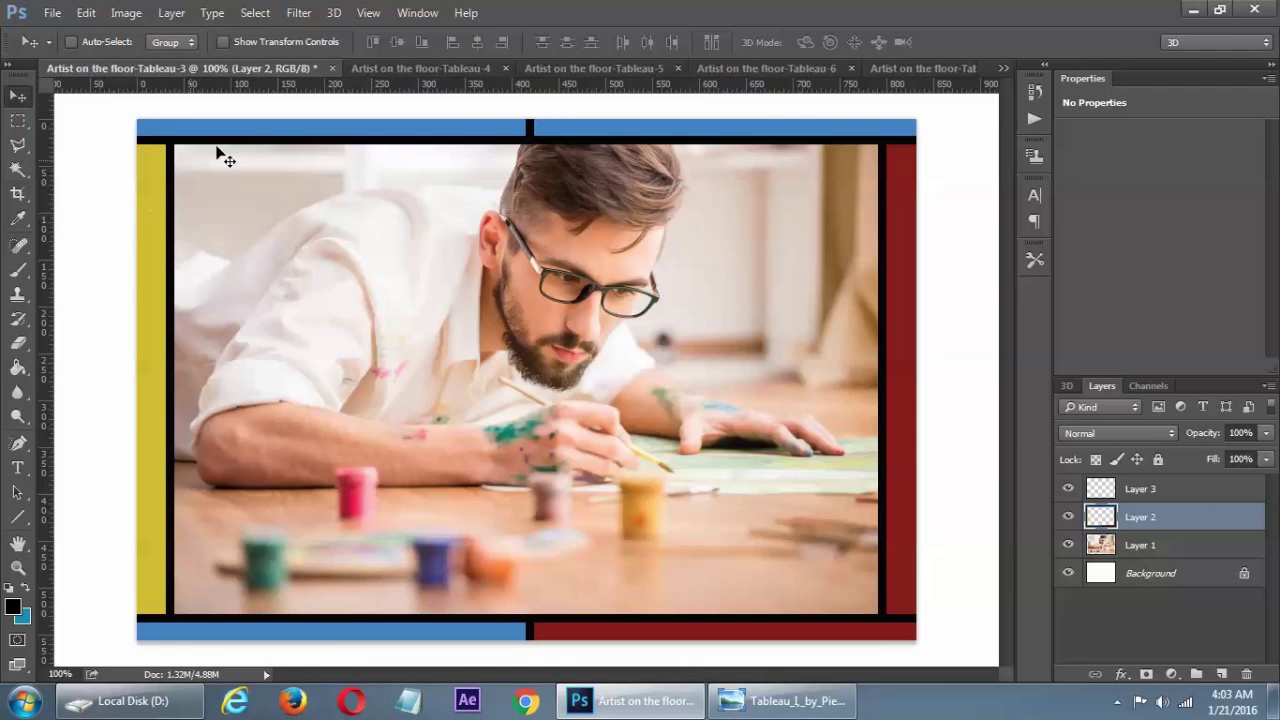
left_click(940, 69)
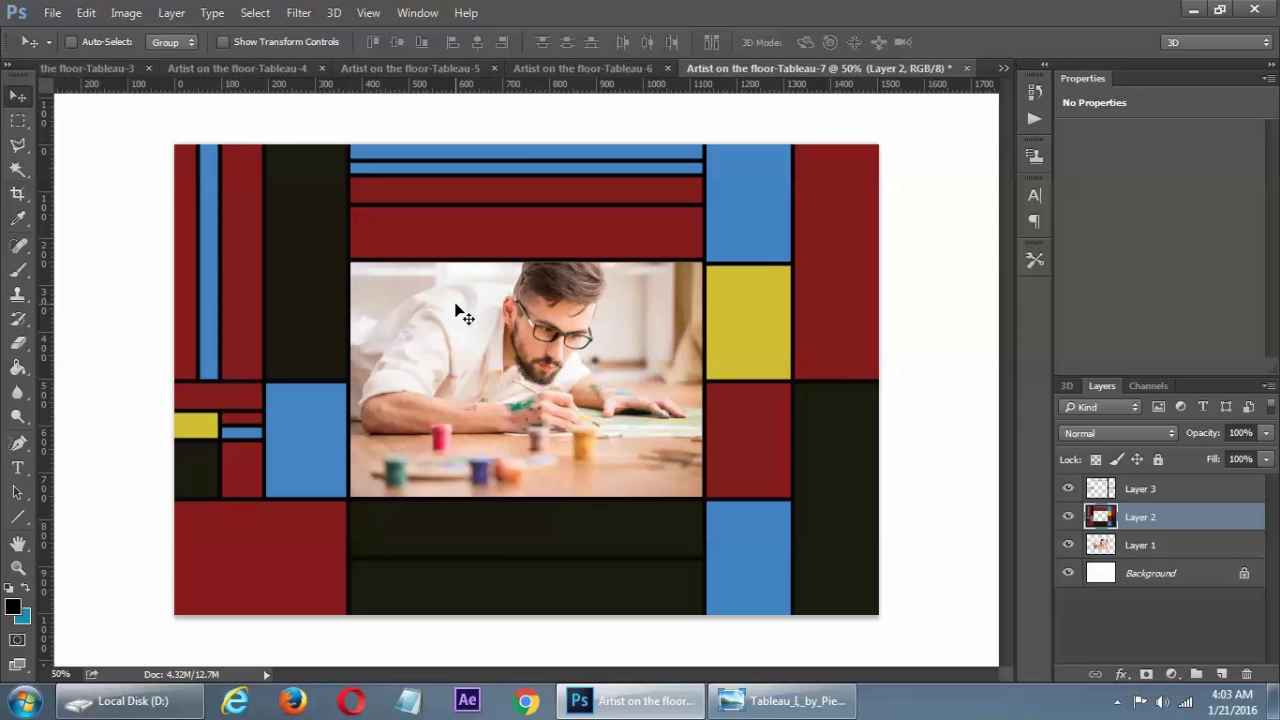
- Close the documents Artist on the floor-Tableau-5 and Artist on the floor-Tableau-6 without saving changes
left_click(494, 68)
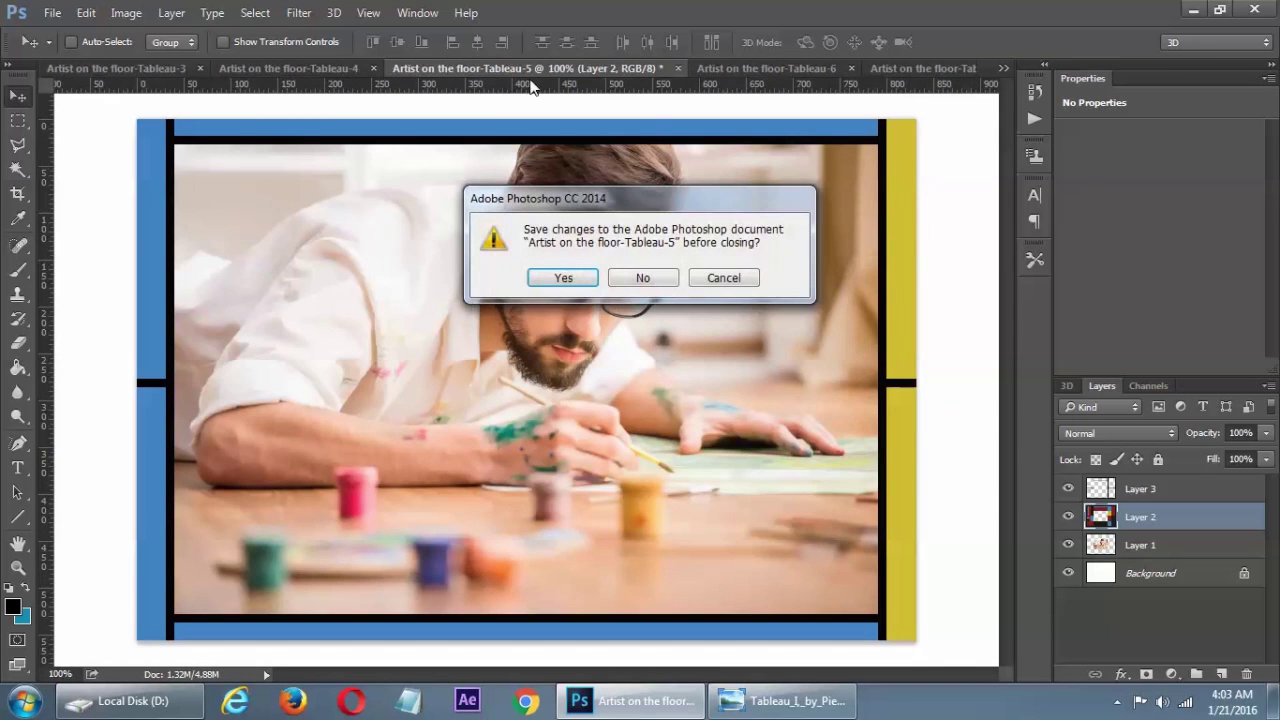
left_click(665, 277)
left_click(670, 68)
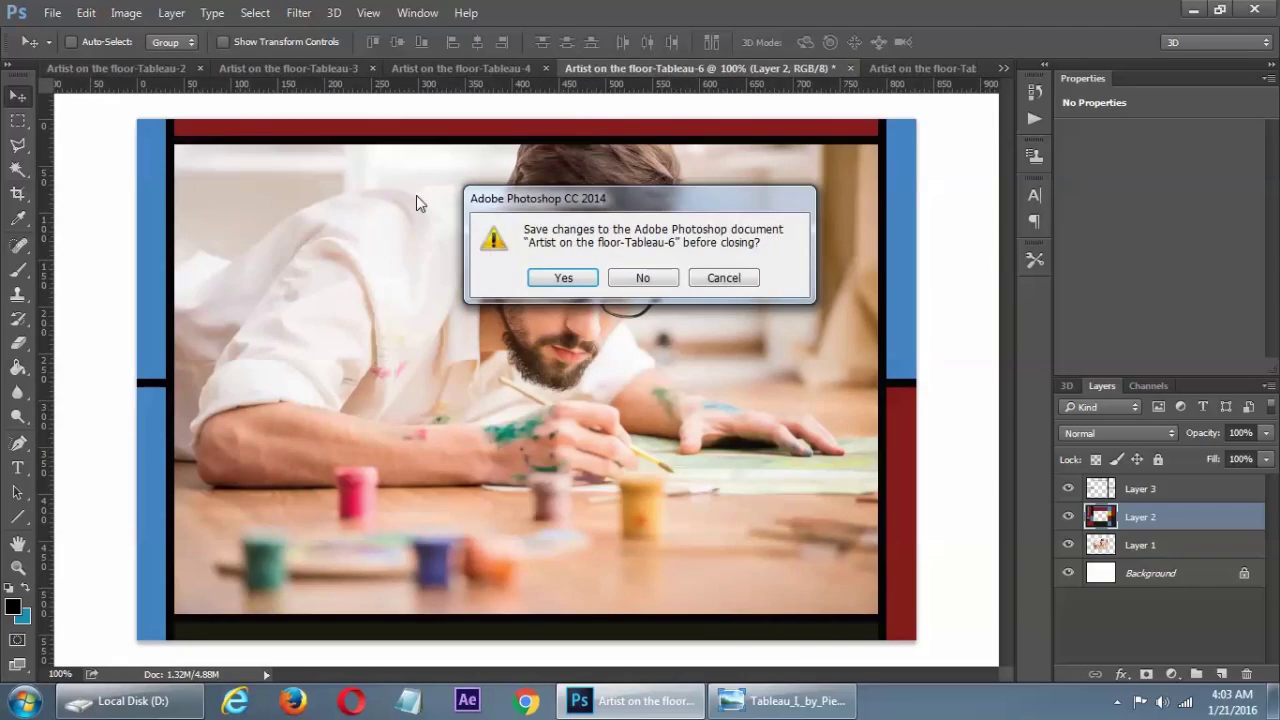
left_click(643, 277)
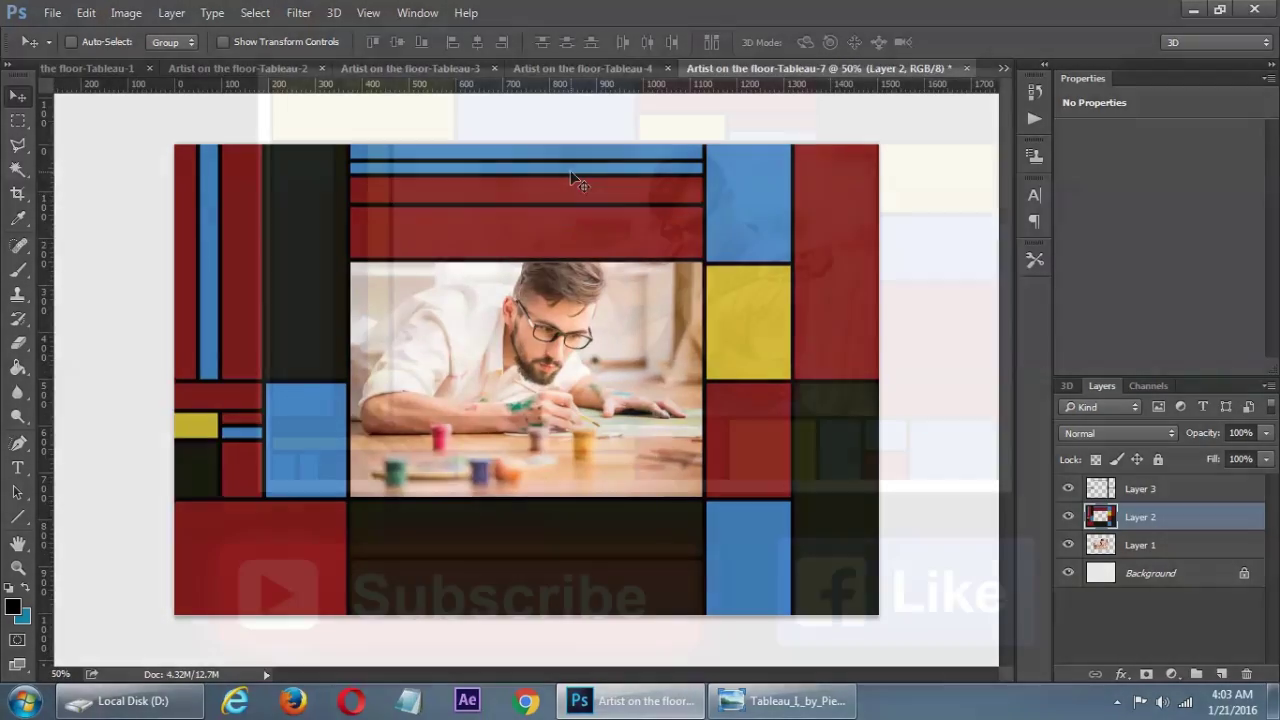